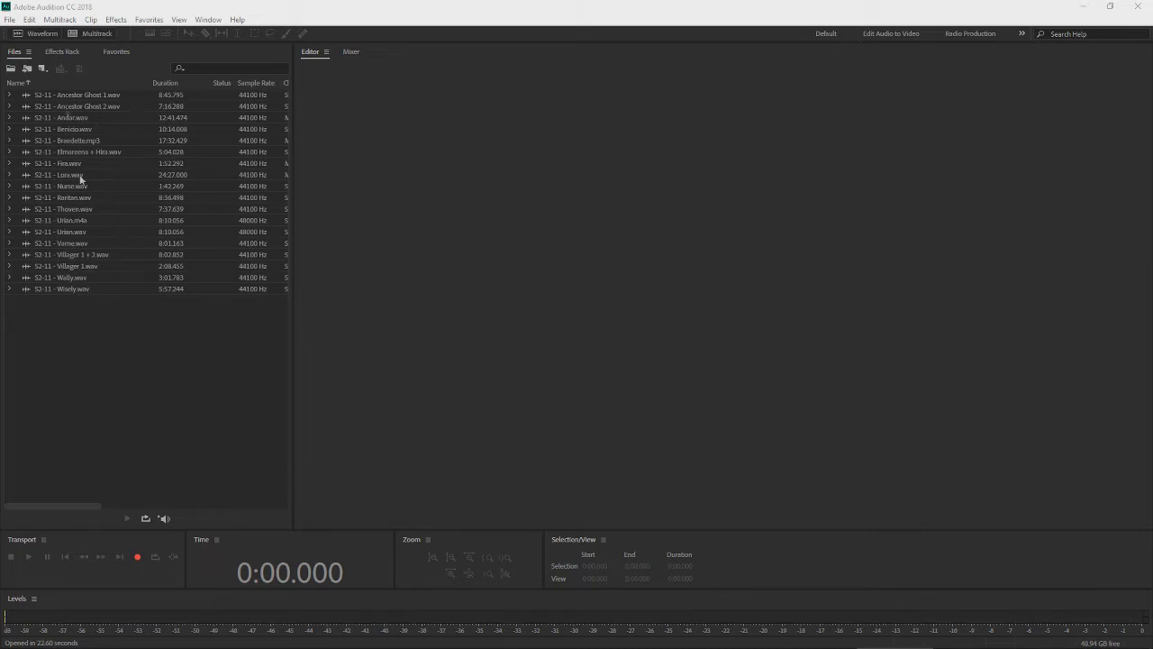
Step: Open the File menu to reach the options for creating something new
click(10, 20)
Step: Create a multitrack session named 'Have Spellbook, Will Travel - S2-11' with a 44100 Hz sample rate
mouse_move(36, 33)
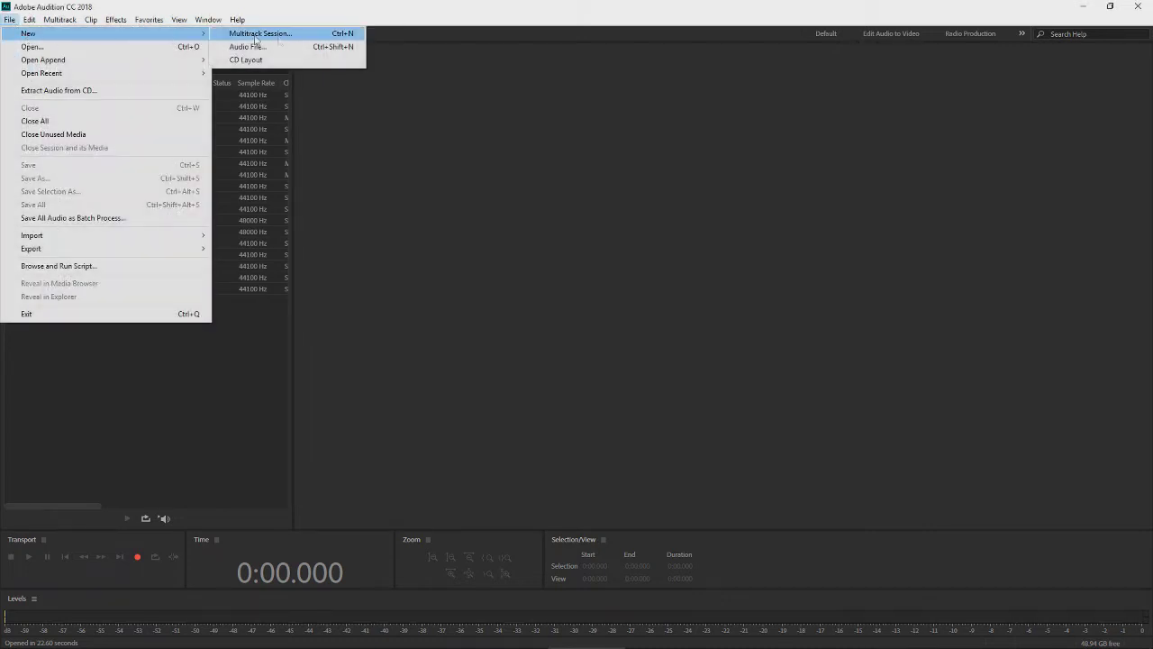
click(270, 33)
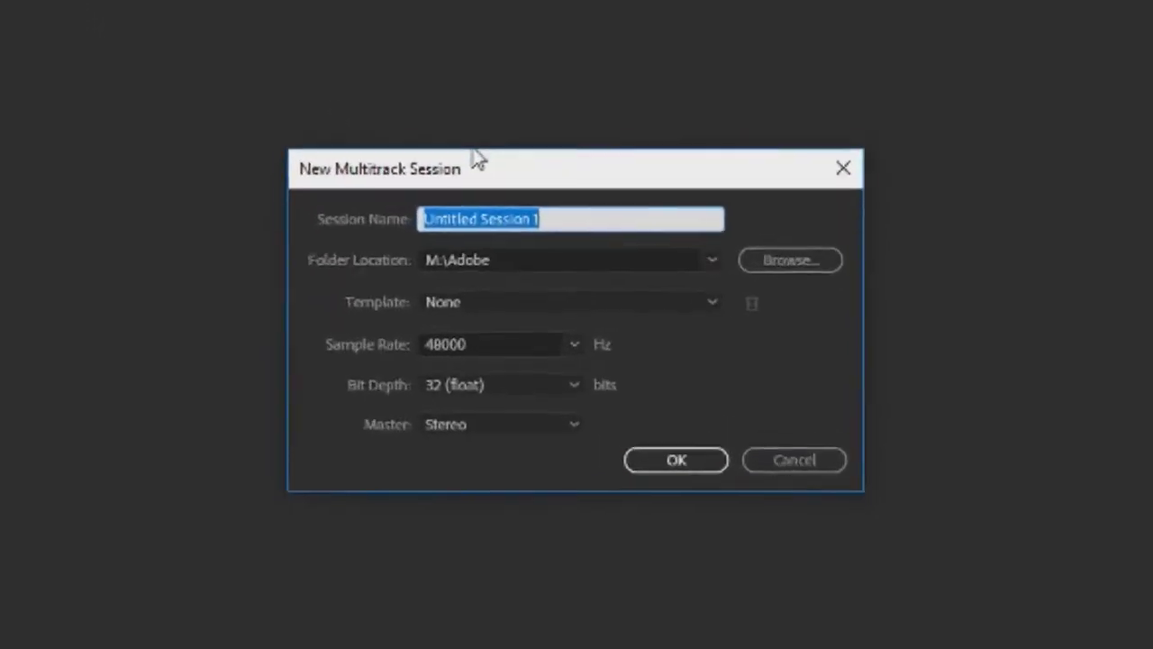
text(Have Spel)
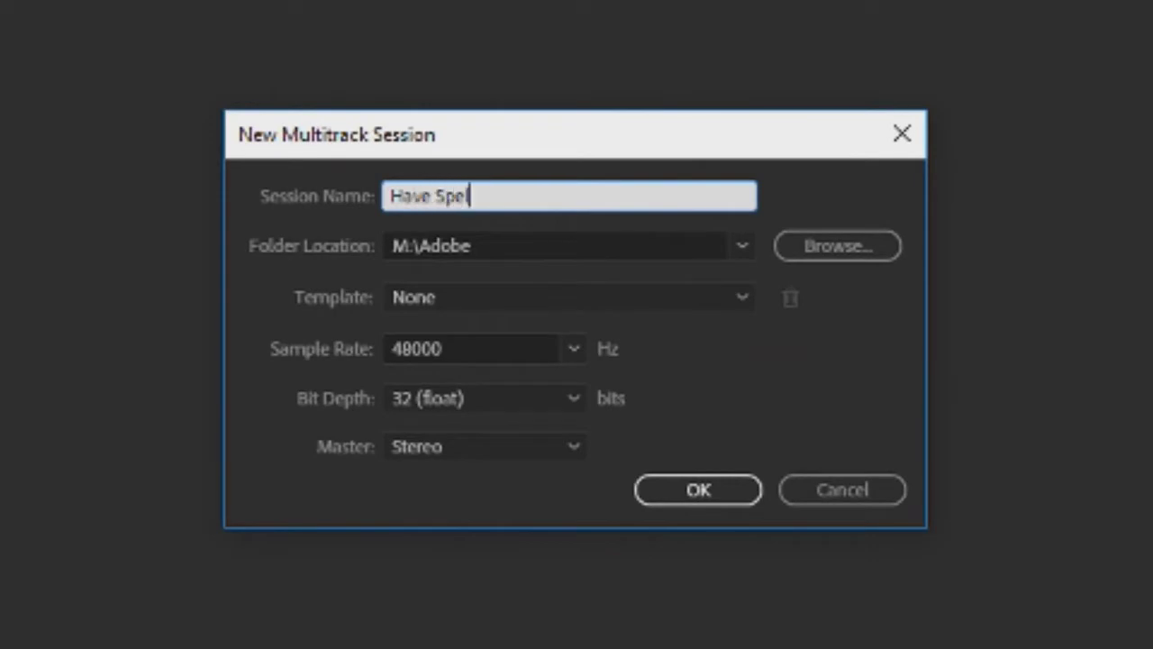
text(lbook, Episo)
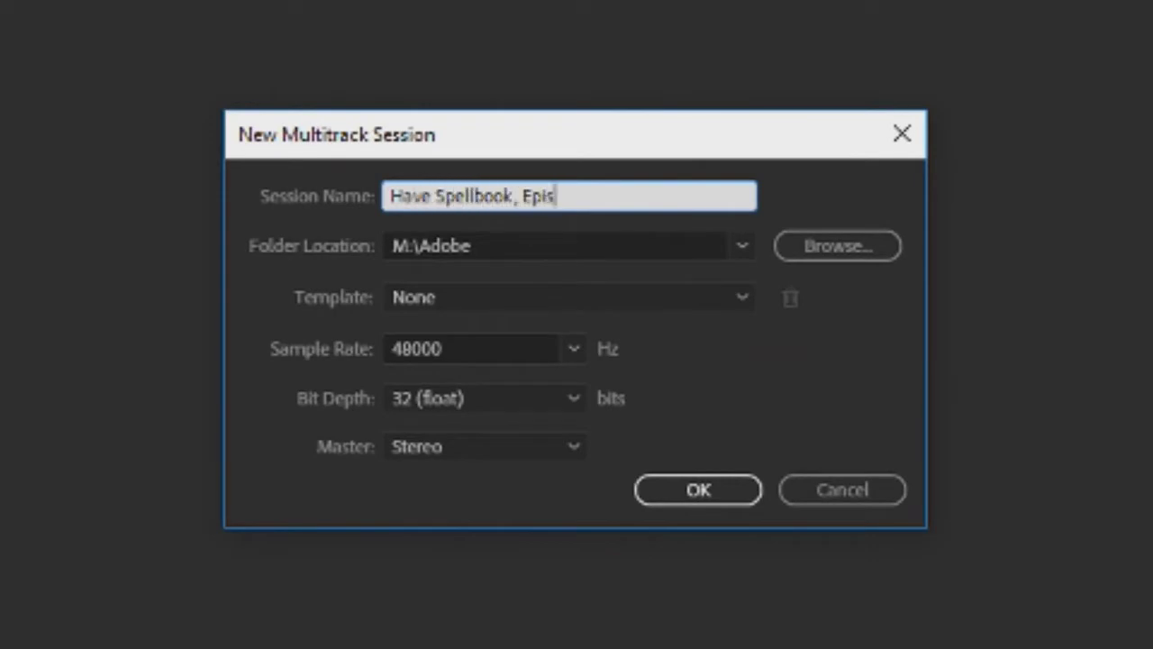
key(BackSpace)
key(BackSpace)
key(BackSpace)
key(BackSpace)
key(BackSpace)
text(Will Travel - )
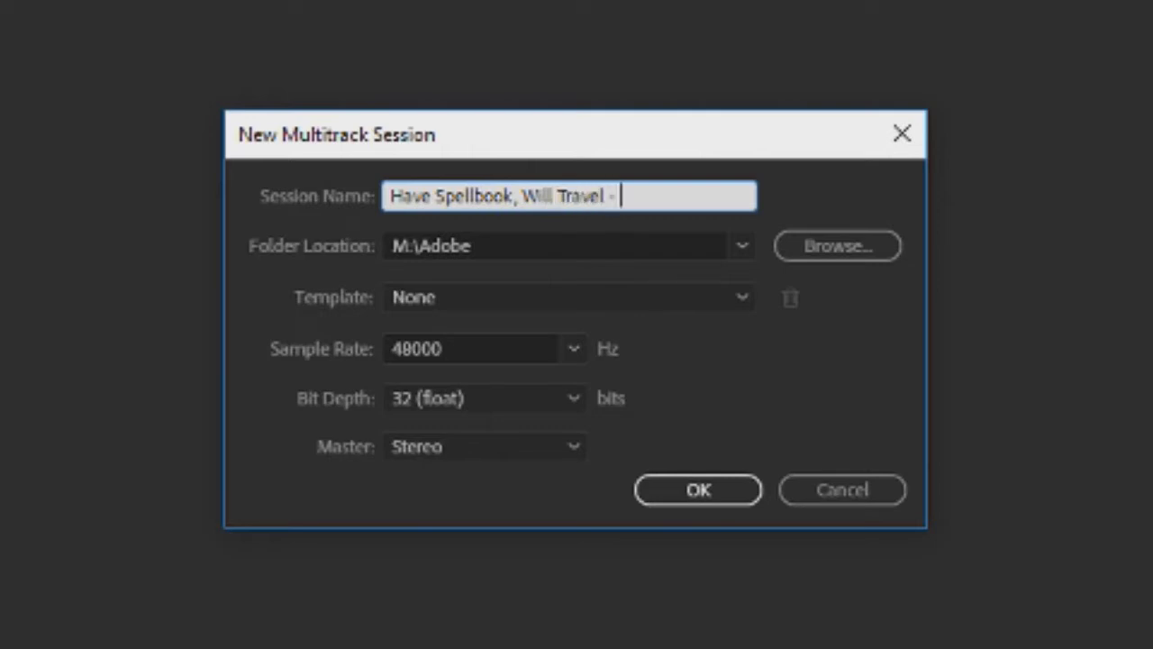
text(S2-11)
click(576, 348)
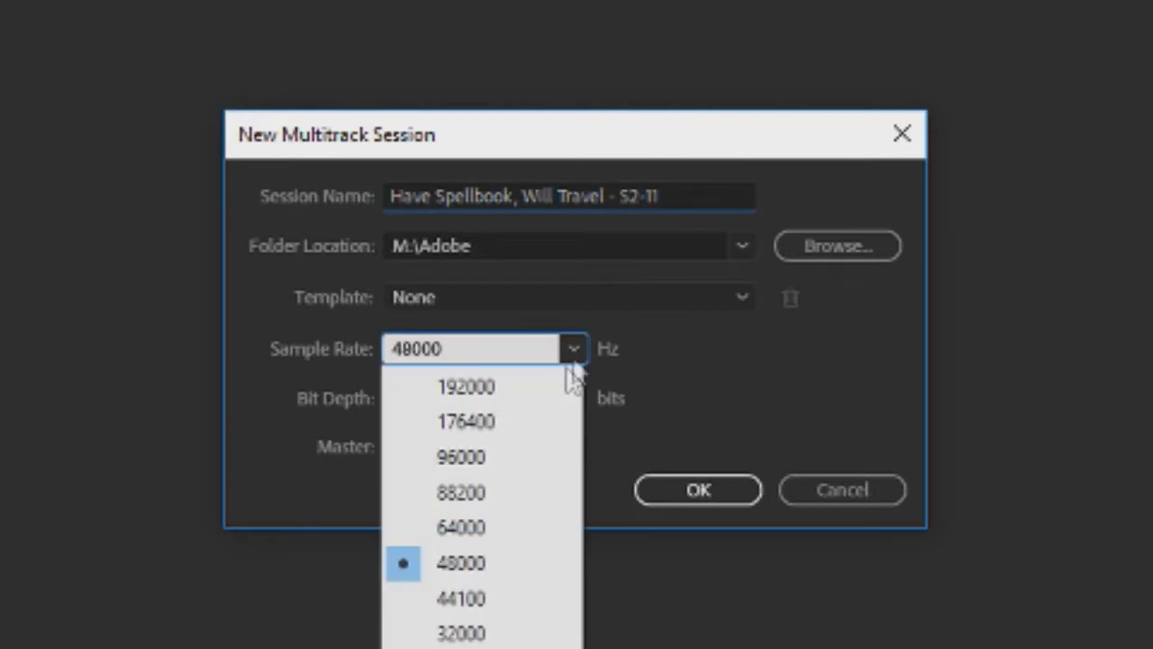
click(545, 595)
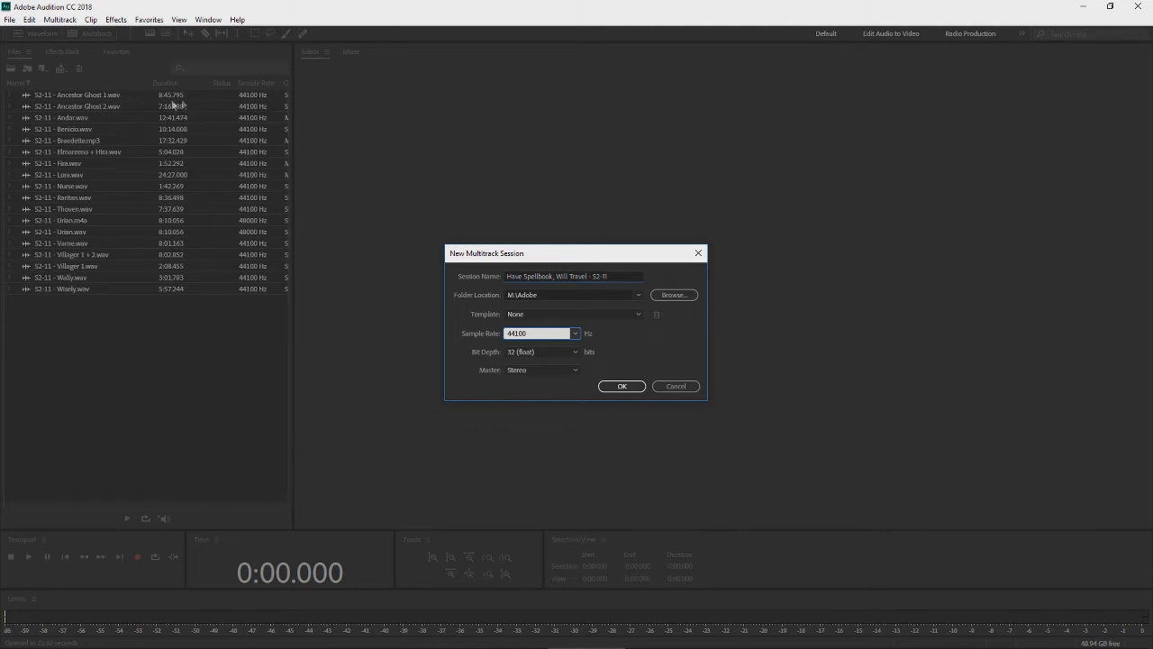
click(628, 391)
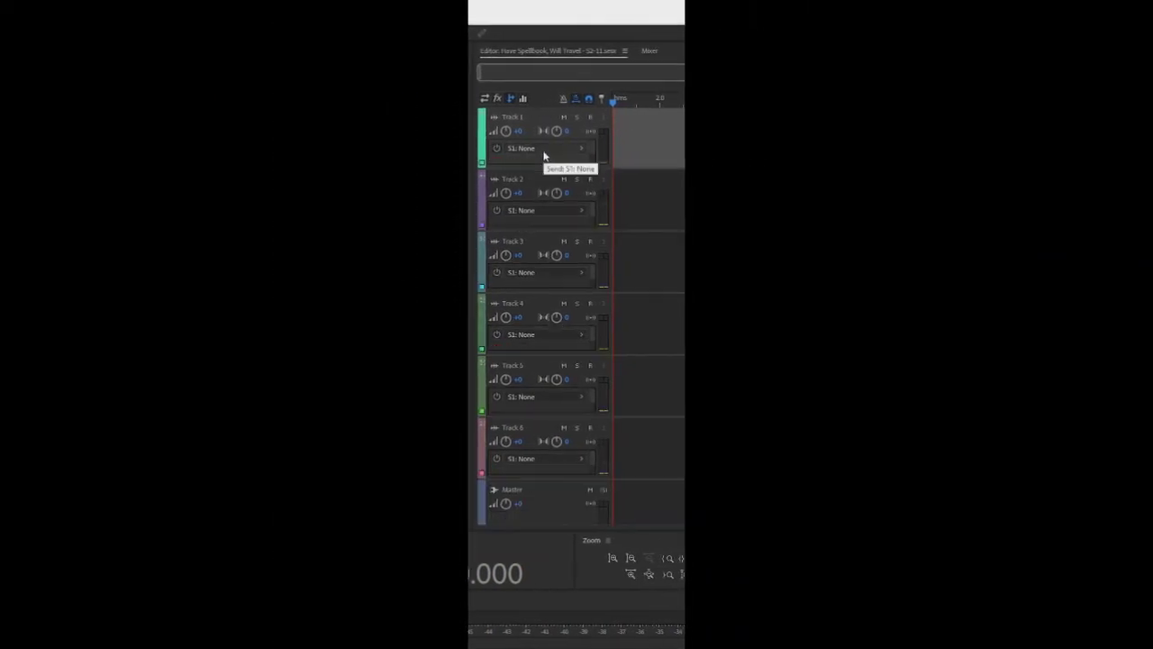
Step: Rename Track 1 to 'Dialogue 1' and Track 2 to 'Dialogue 2'
double_click(512, 117)
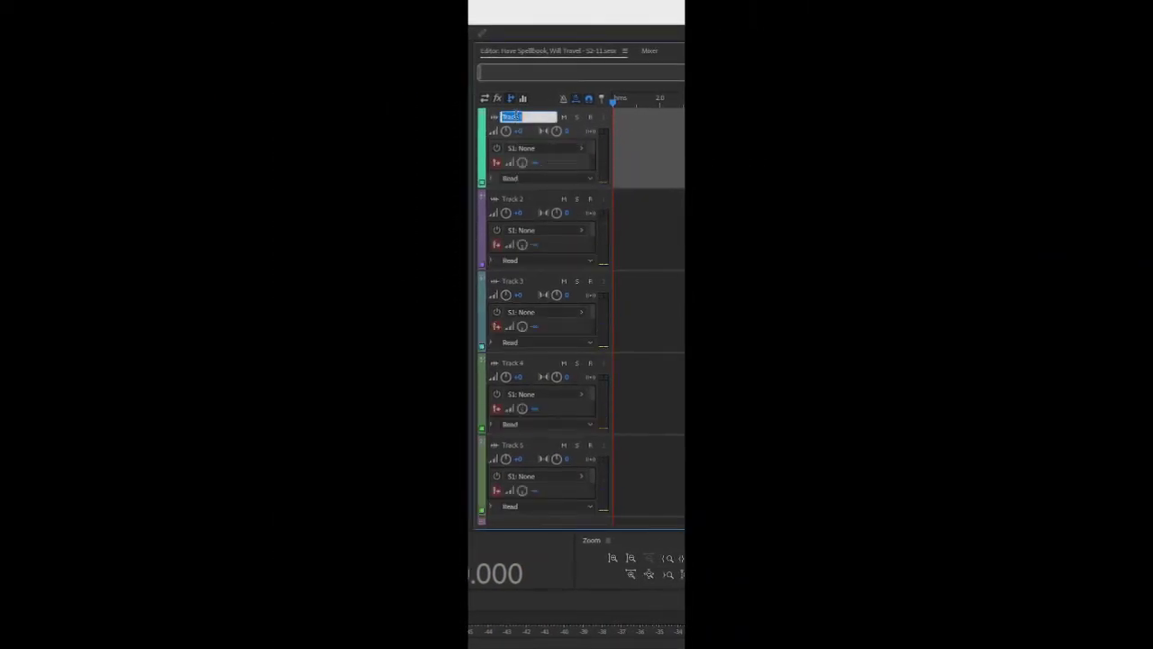
text(Dialogue)
key(Return)
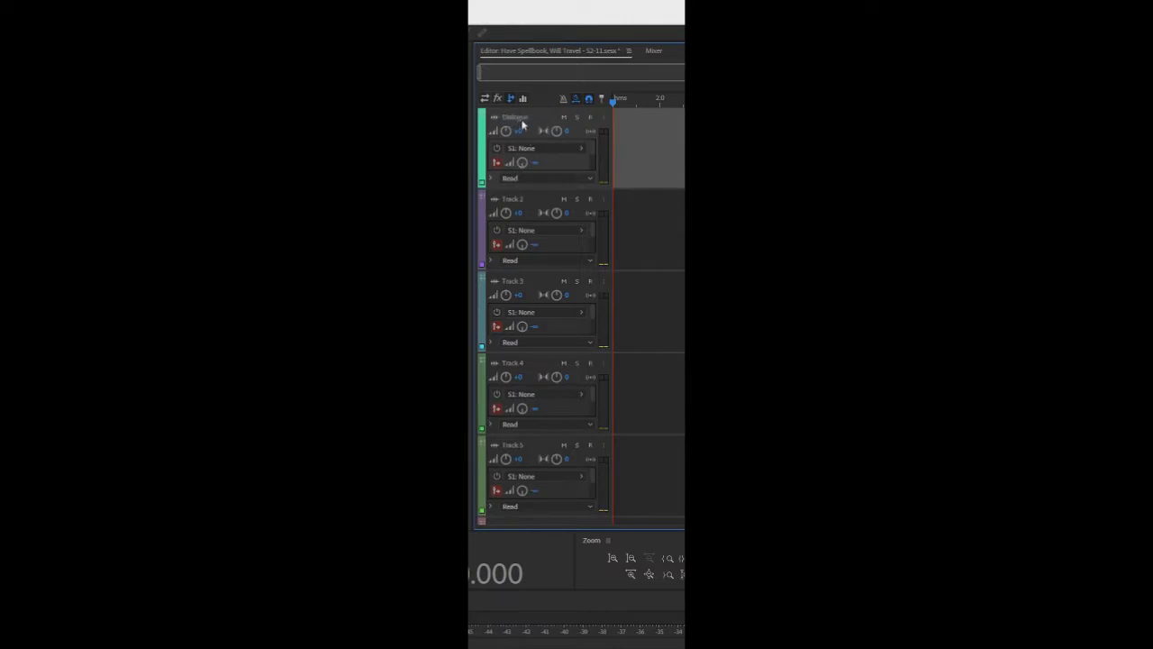
double_click(523, 118)
click(533, 116)
text(1)
double_click(524, 199)
text(Dialogu)
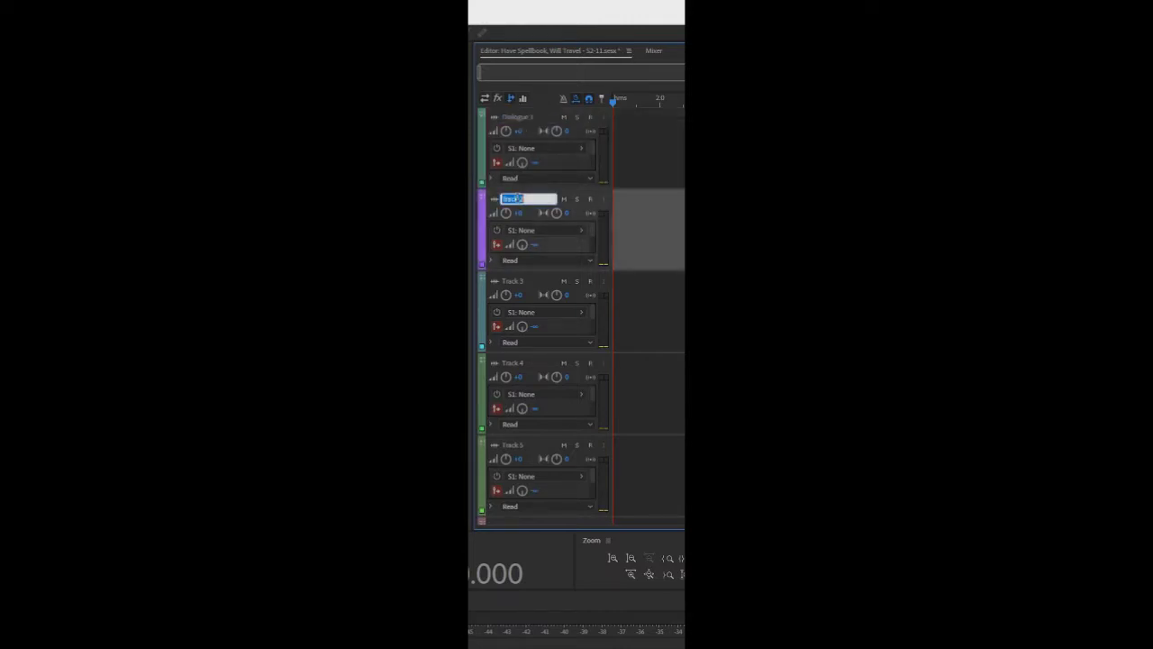
text(e 2)
key(Return)
Step: Rename Track 5 to 'Ambience', Track 3 to 'SFX 1' and Track 4 to 'SFX 2'
double_click(512, 445)
text(Am)
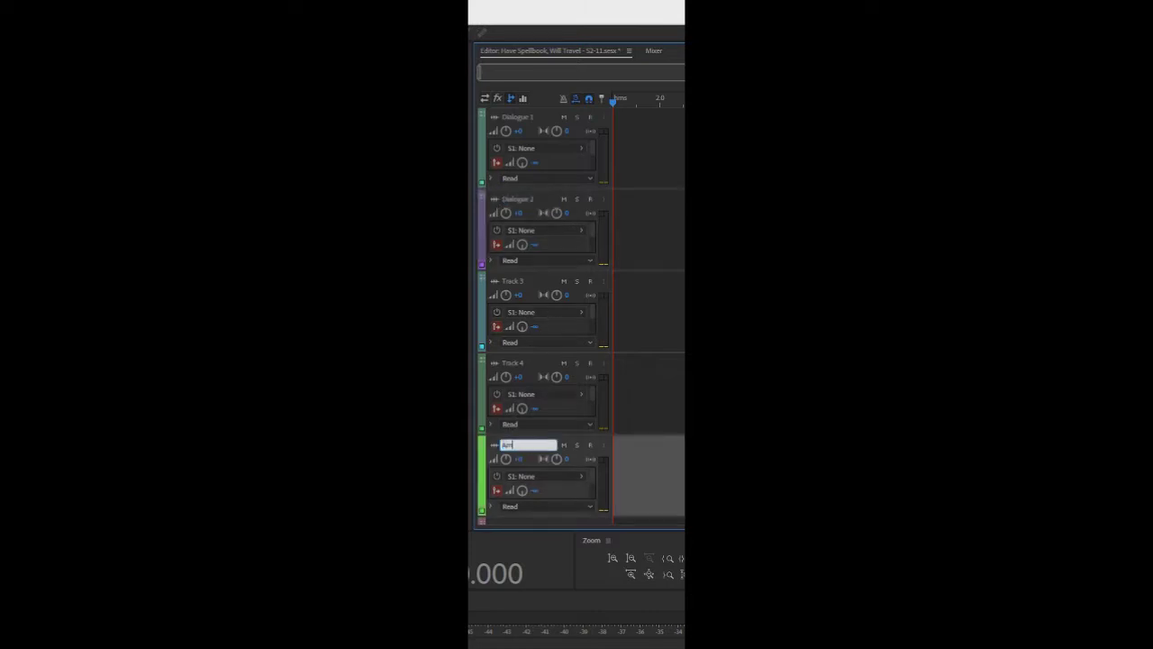
text(bience)
key(Return)
double_click(518, 445)
key(Return)
double_click(516, 363)
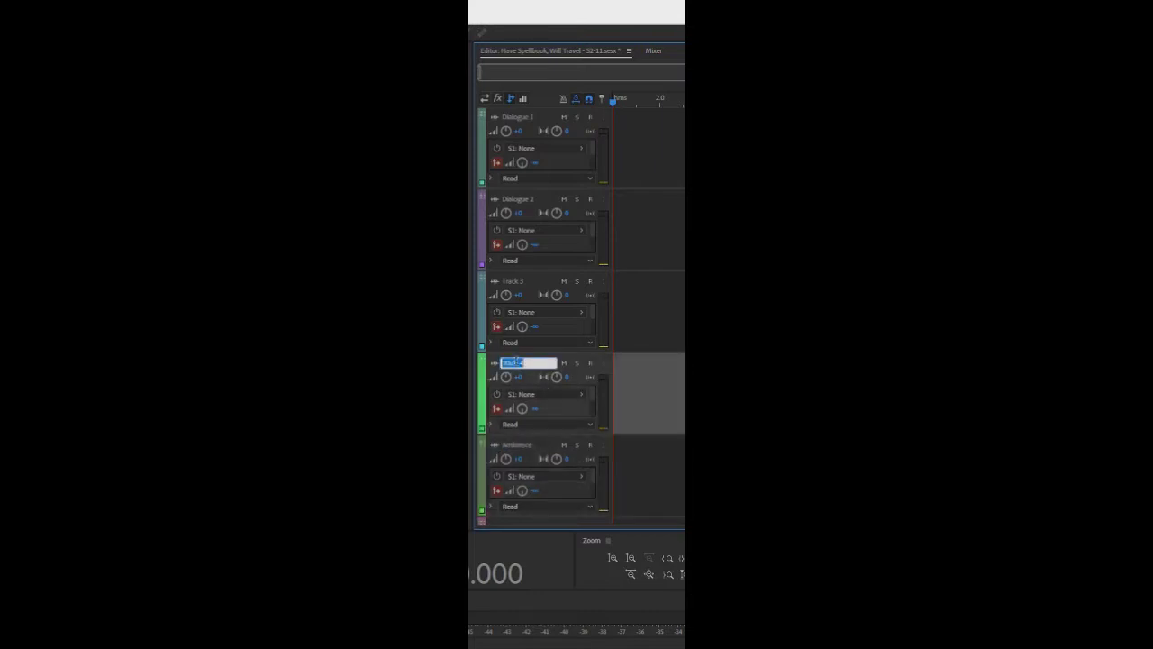
double_click(518, 281)
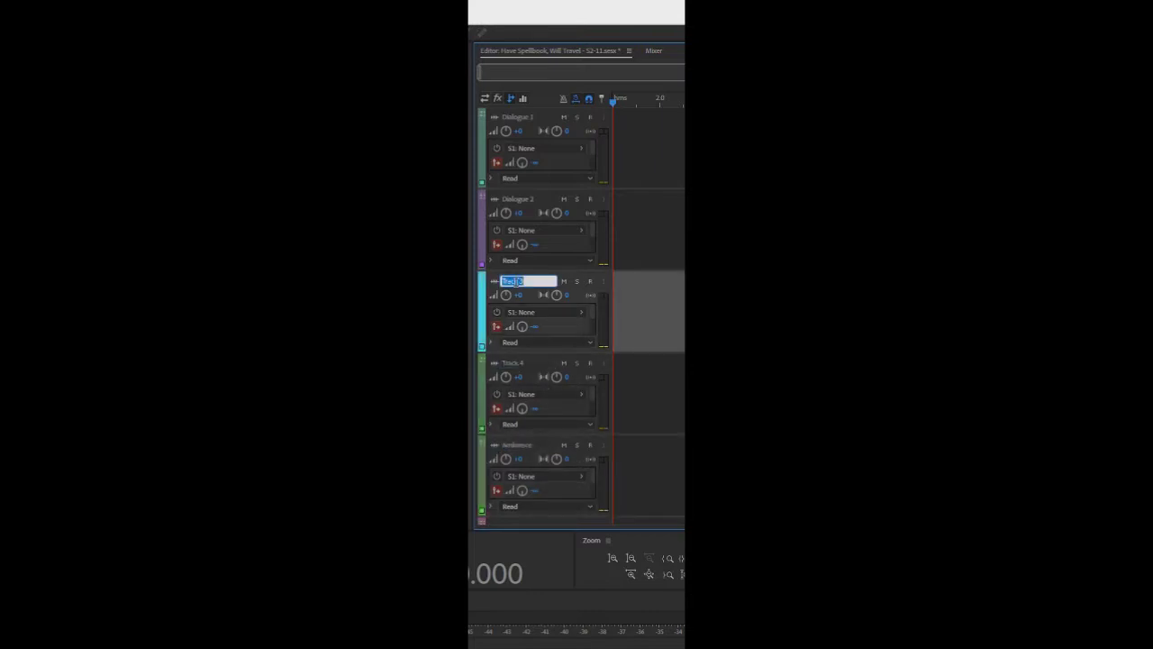
text(SFX 1)
key(Tab)
text(SFX 2)
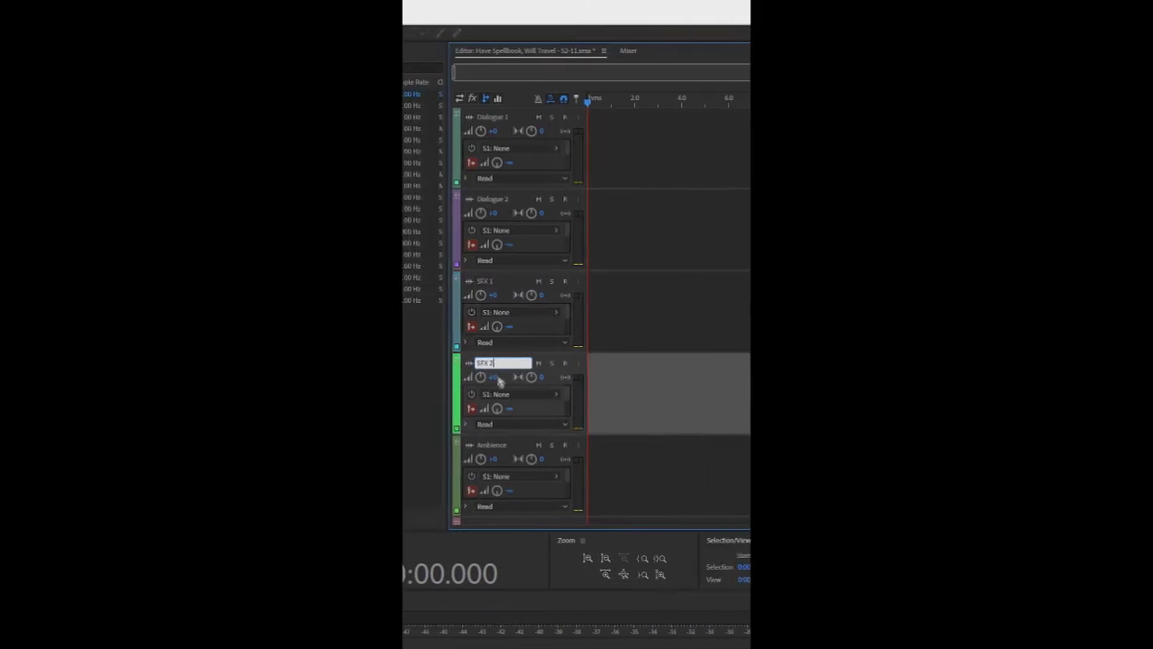
key(Return)
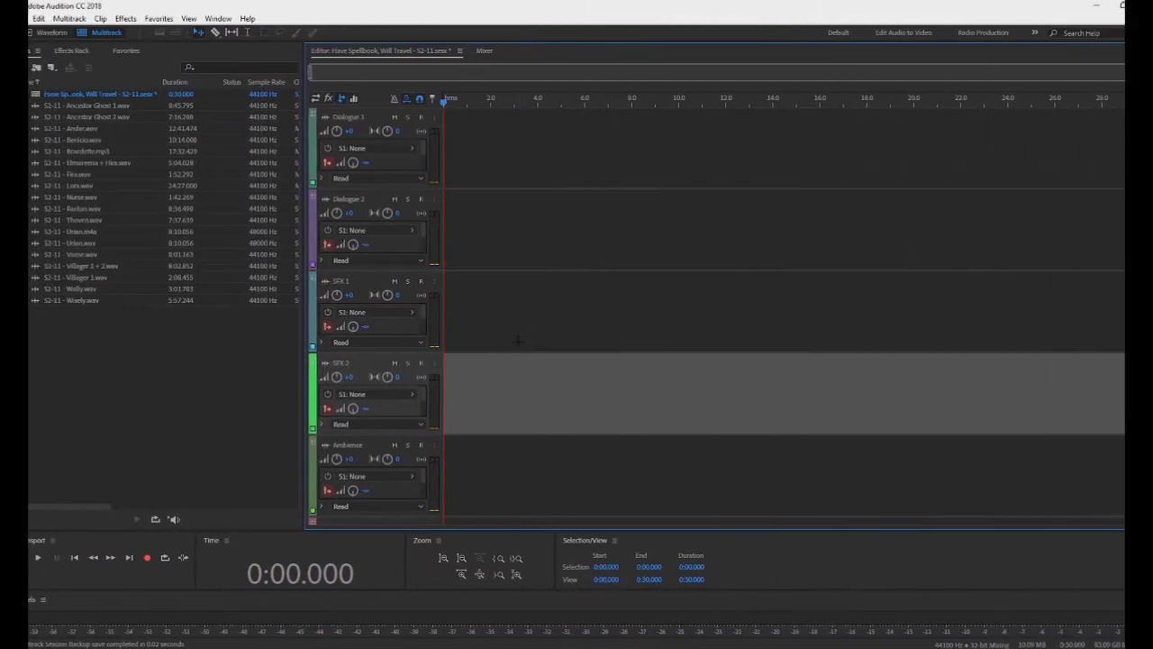
Step: Shrink the track heights, try the Default workspace, then return to the Classic workspace
scroll(388, 364, down, 2)
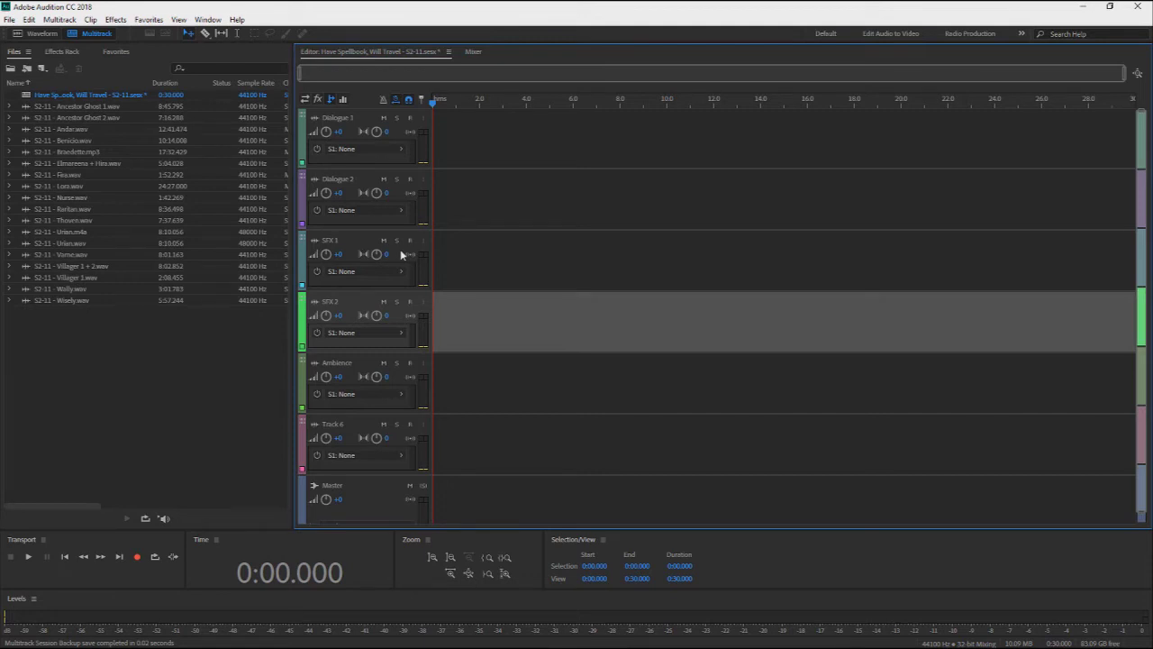
scroll(402, 255, down, 2)
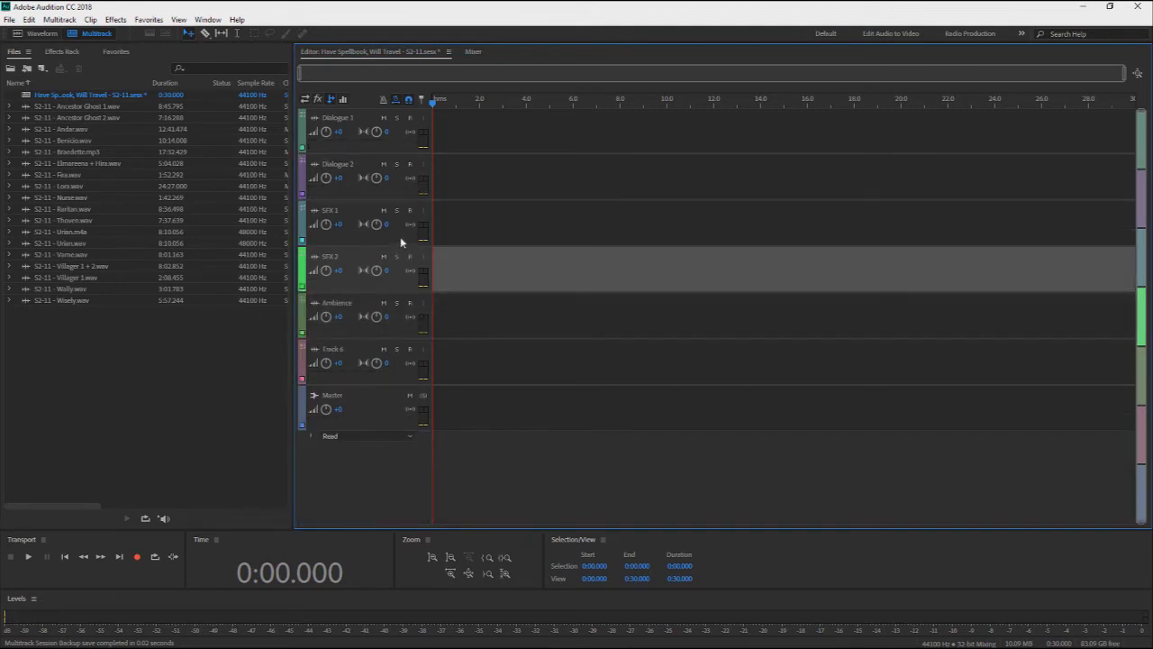
click(209, 19)
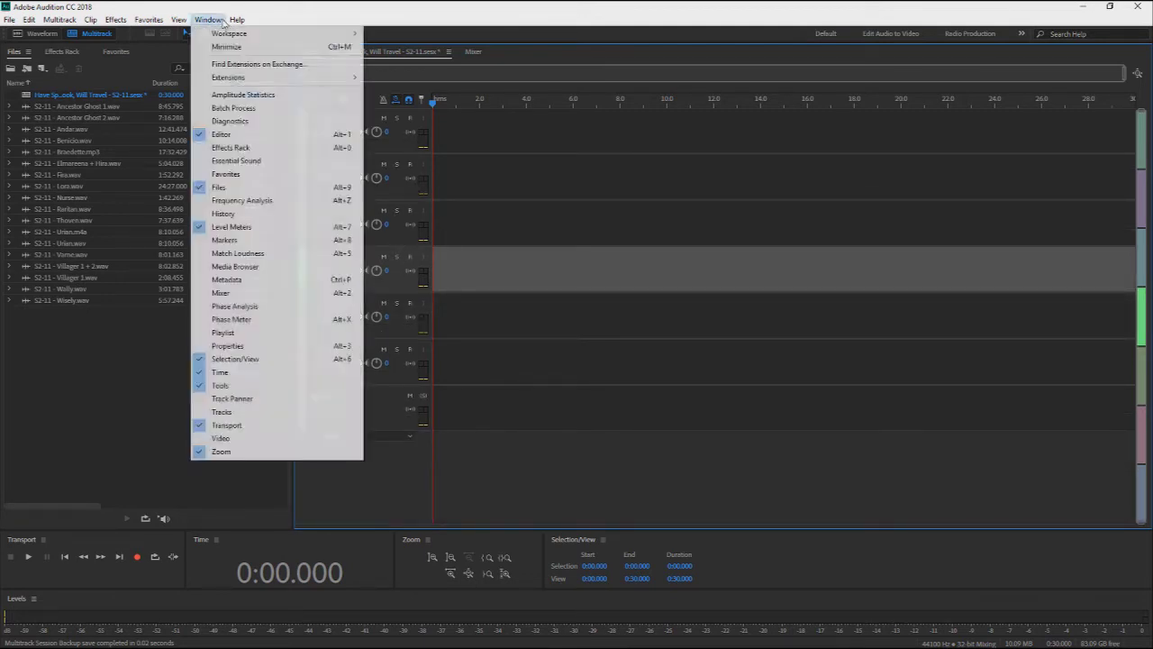
mouse_move(229, 33)
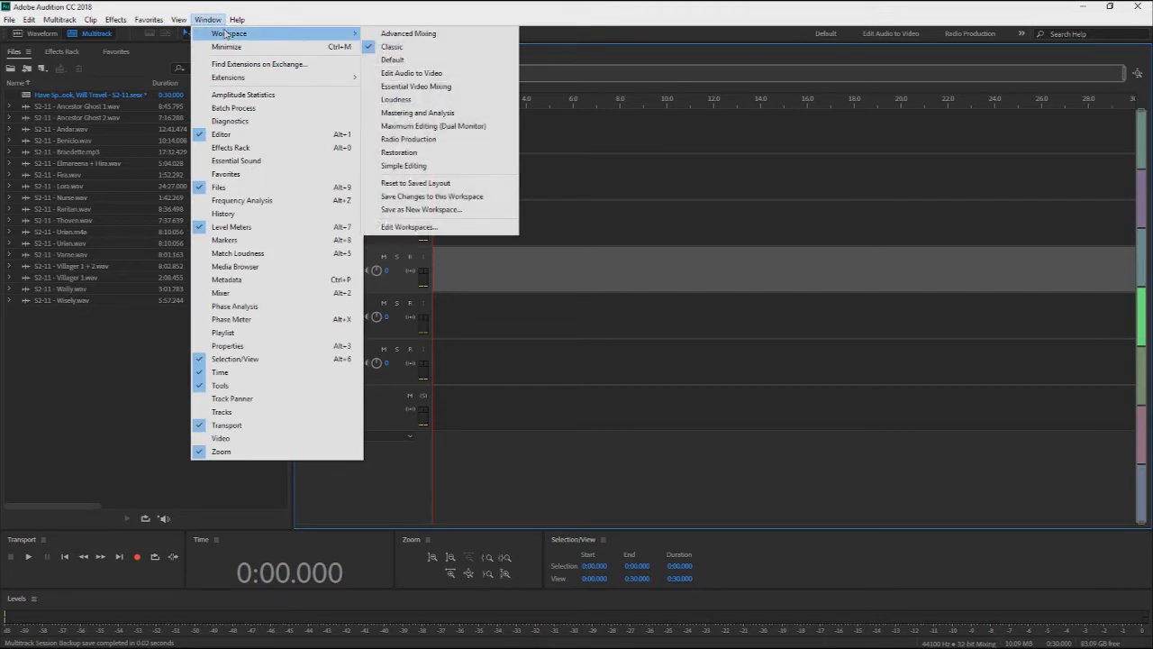
click(401, 60)
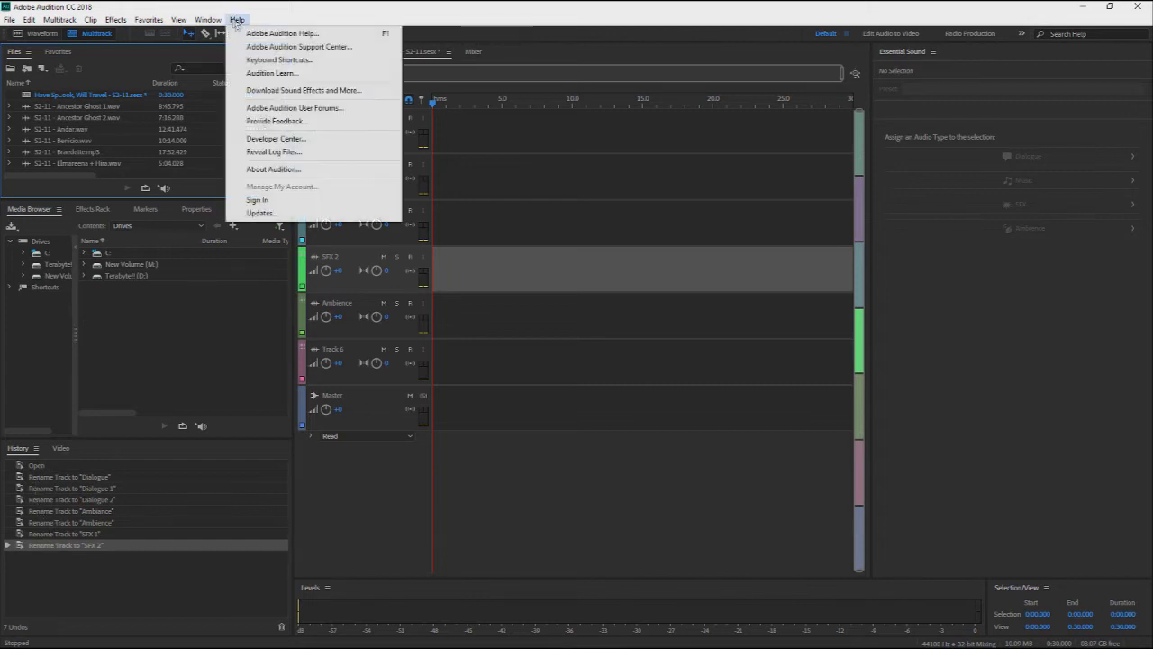
mouse_move(207, 20)
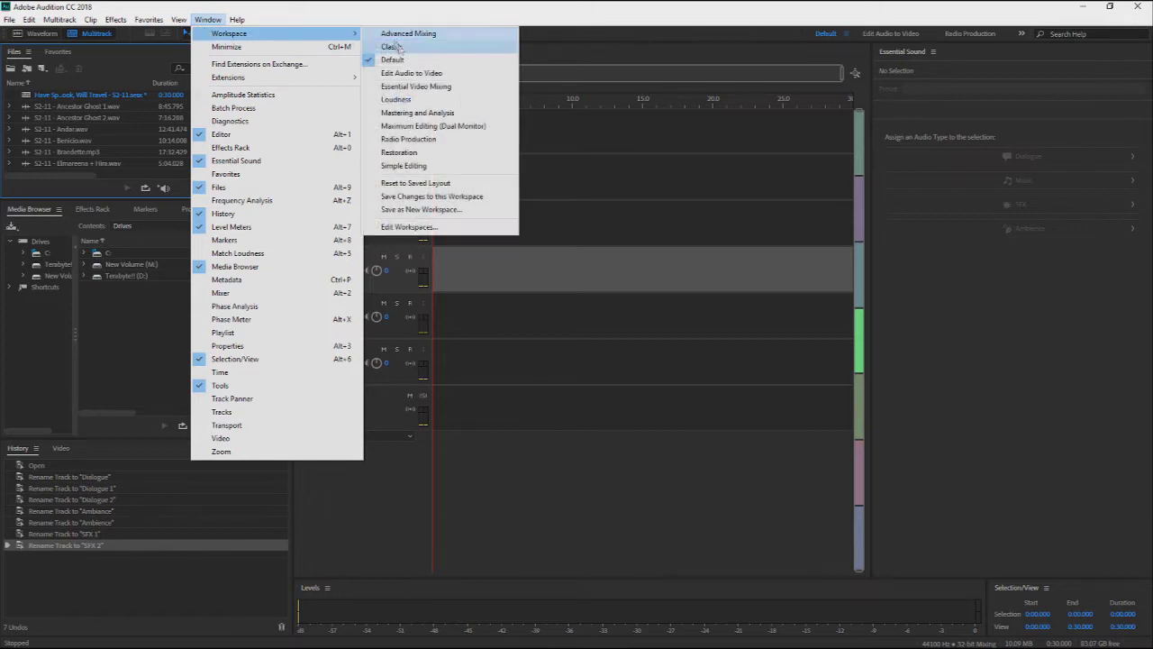
click(397, 47)
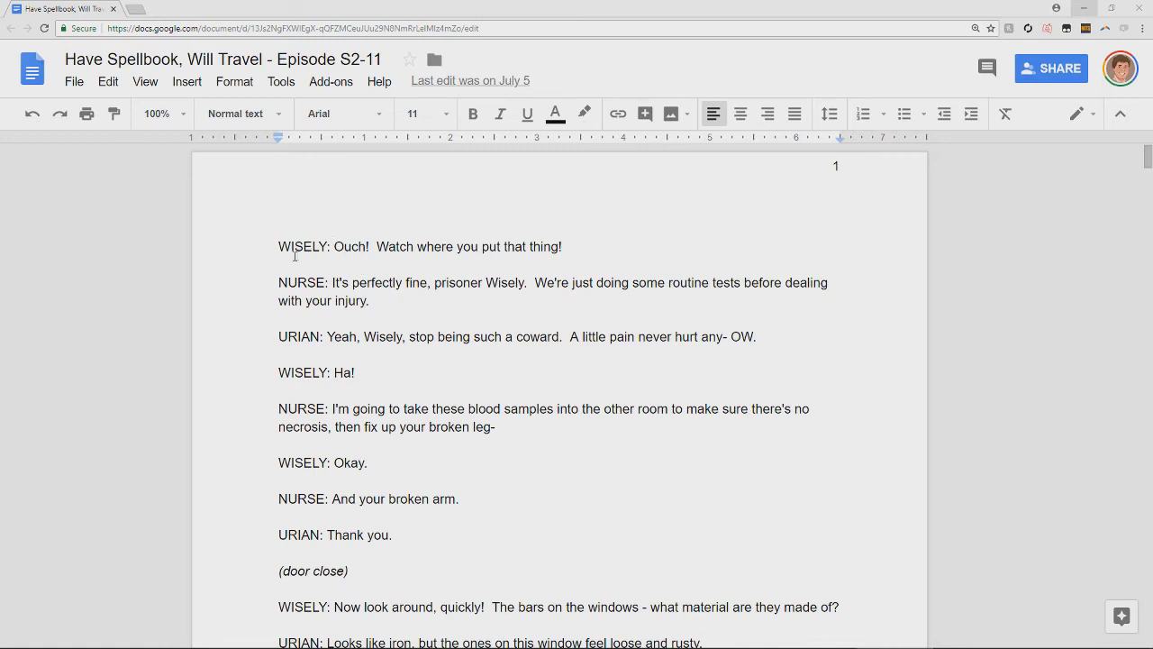
Step: Skim the script, return to page 1's top, and mark the opening Wisely and Nurse lines
scroll(297, 257, down, 2)
scroll(473, 317, up, 2)
scroll(502, 295, down, 5)
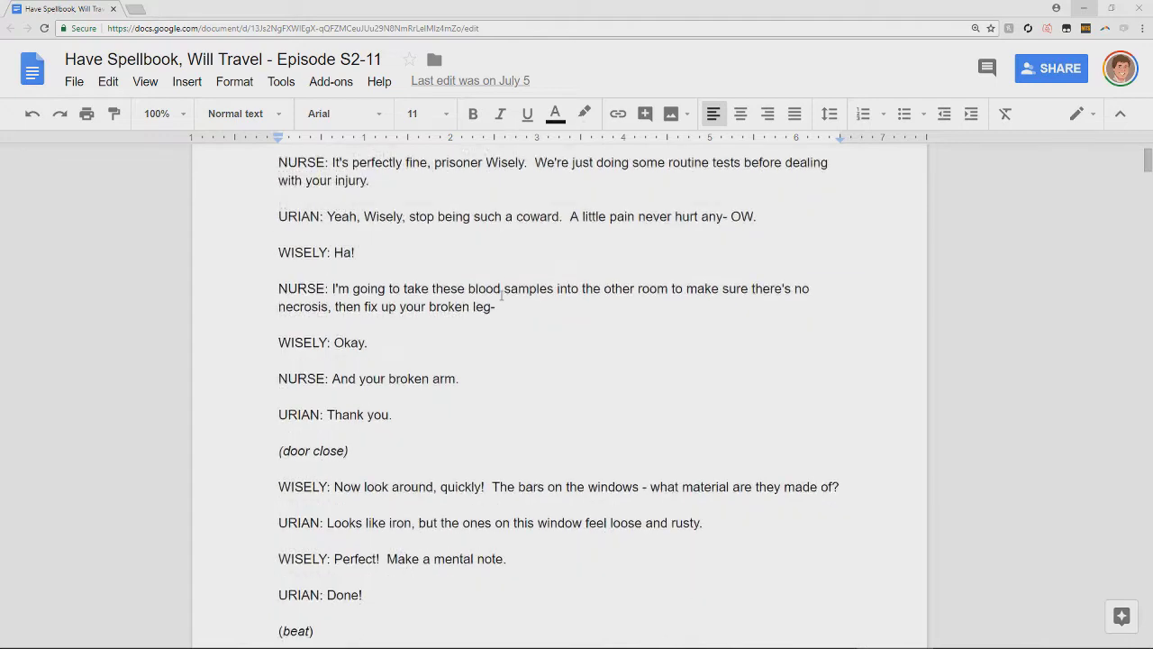
scroll(502, 296, down, 5)
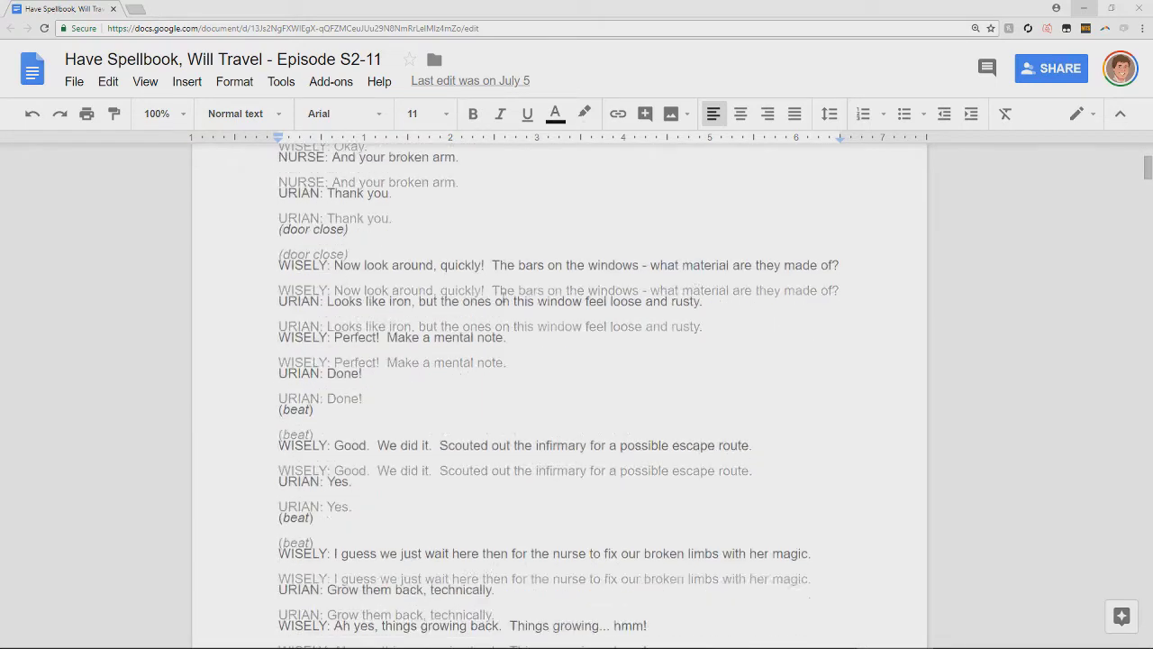
scroll(502, 298, down, 5)
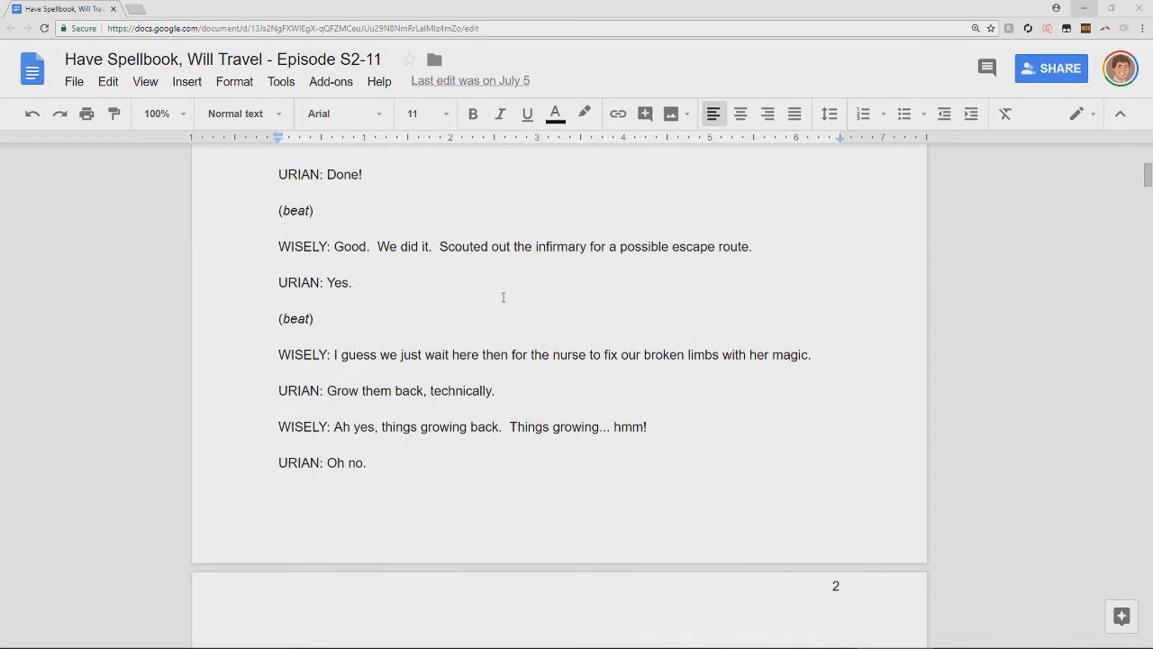
scroll(502, 298, up, 15)
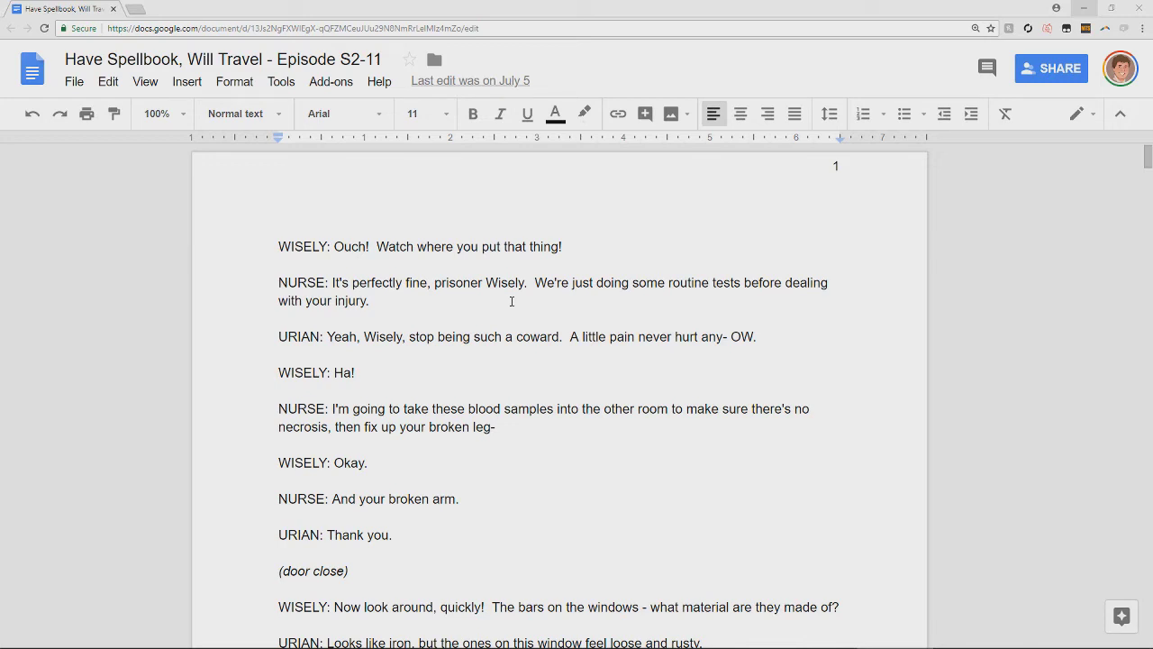
scroll(510, 301, down, 3)
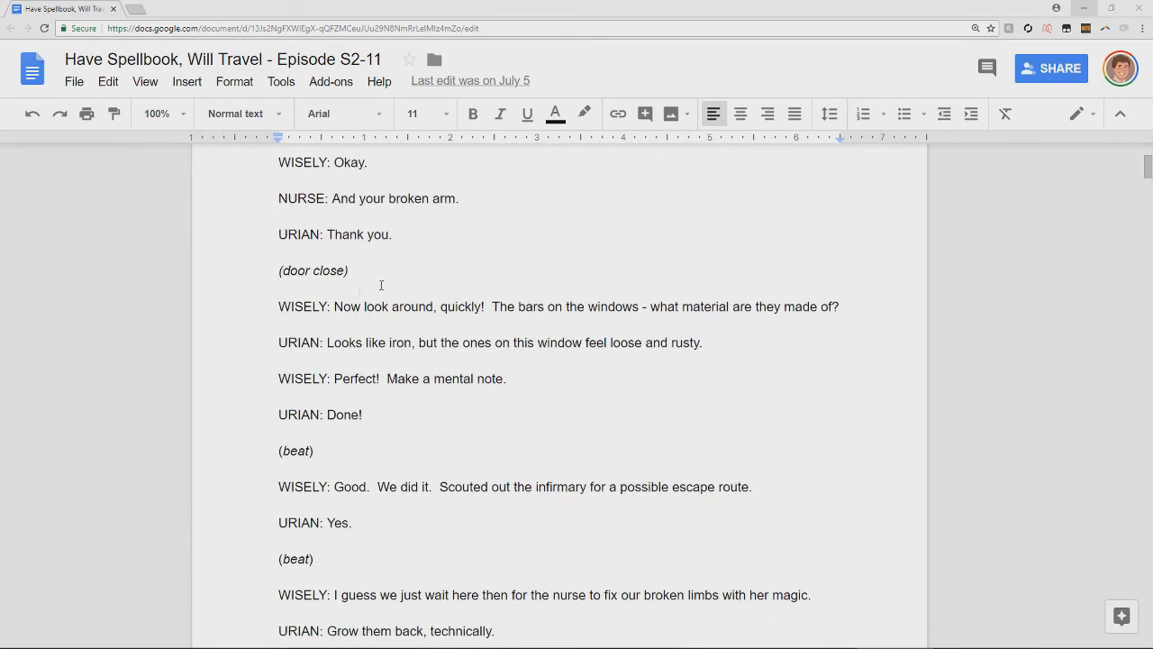
scroll(406, 337, up, 3)
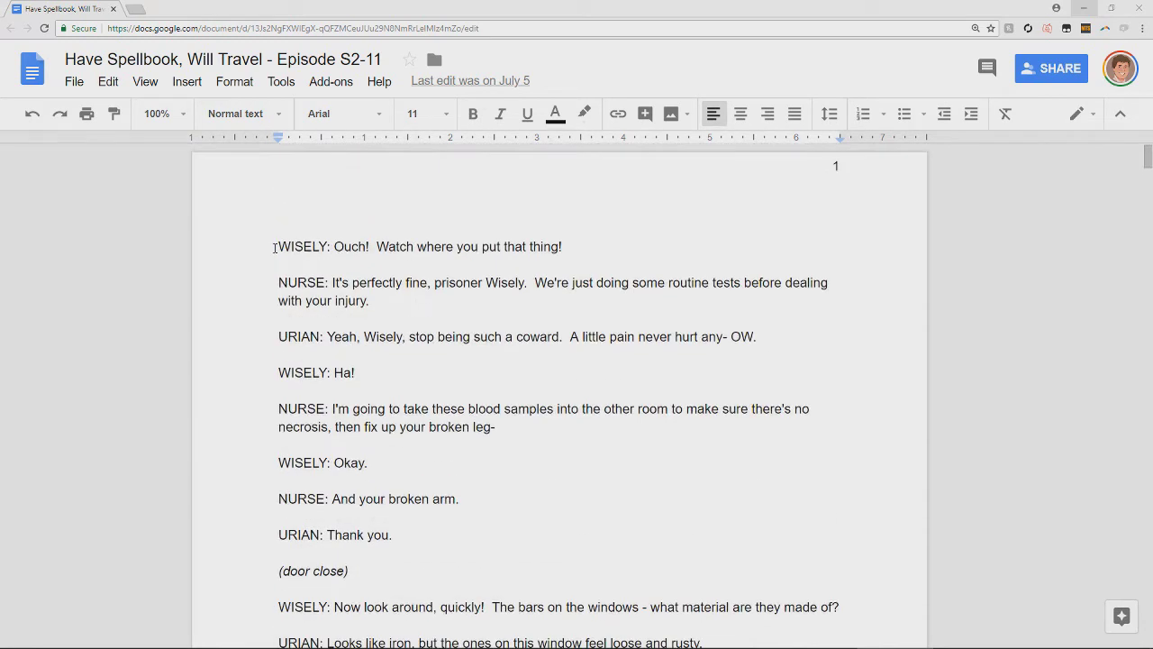
drag(275, 248, 387, 300)
click(387, 302)
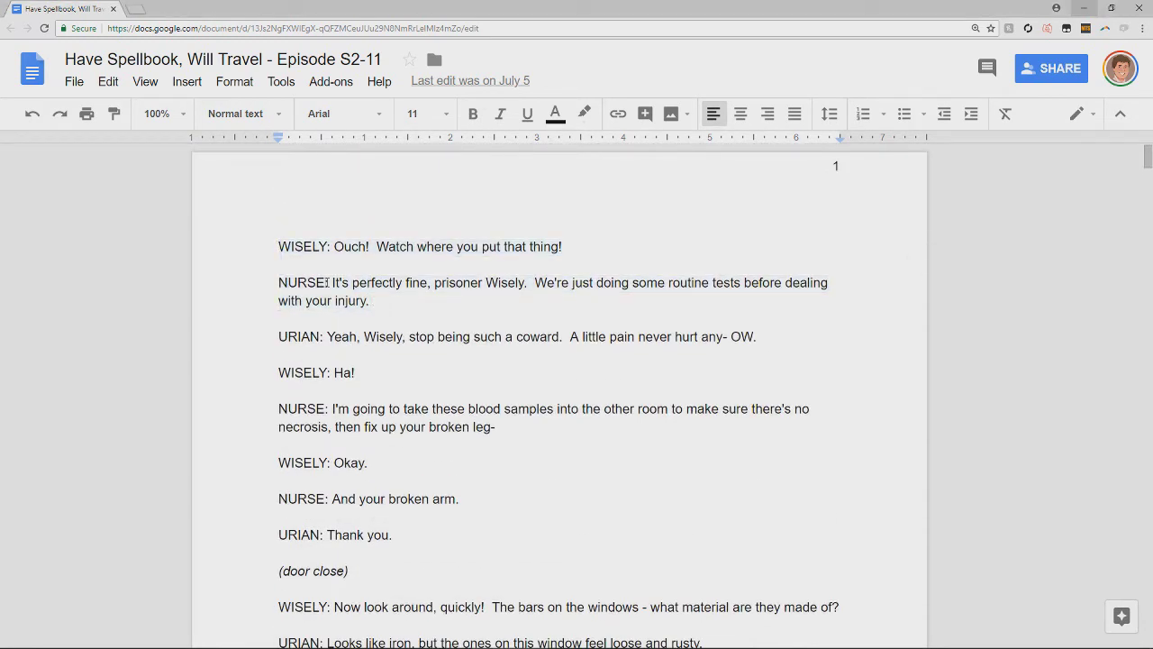
Step: Back in Audition, open Wisely.wav as a waveform and play it from 1:06.147
key(alt+Tab)
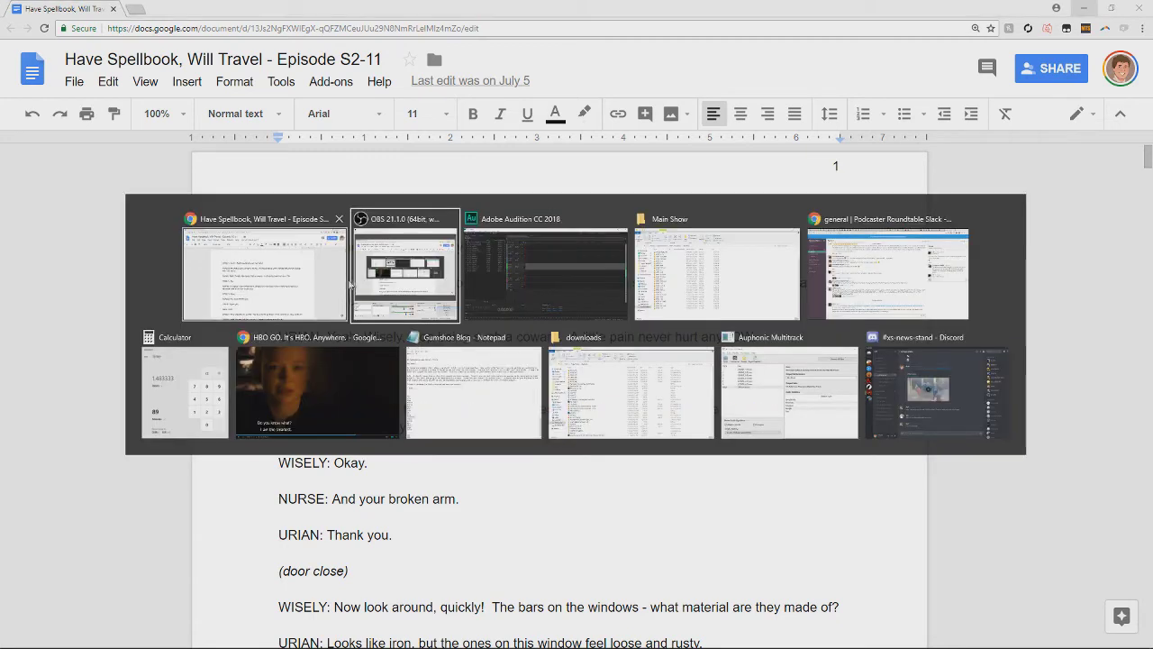
double_click(88, 300)
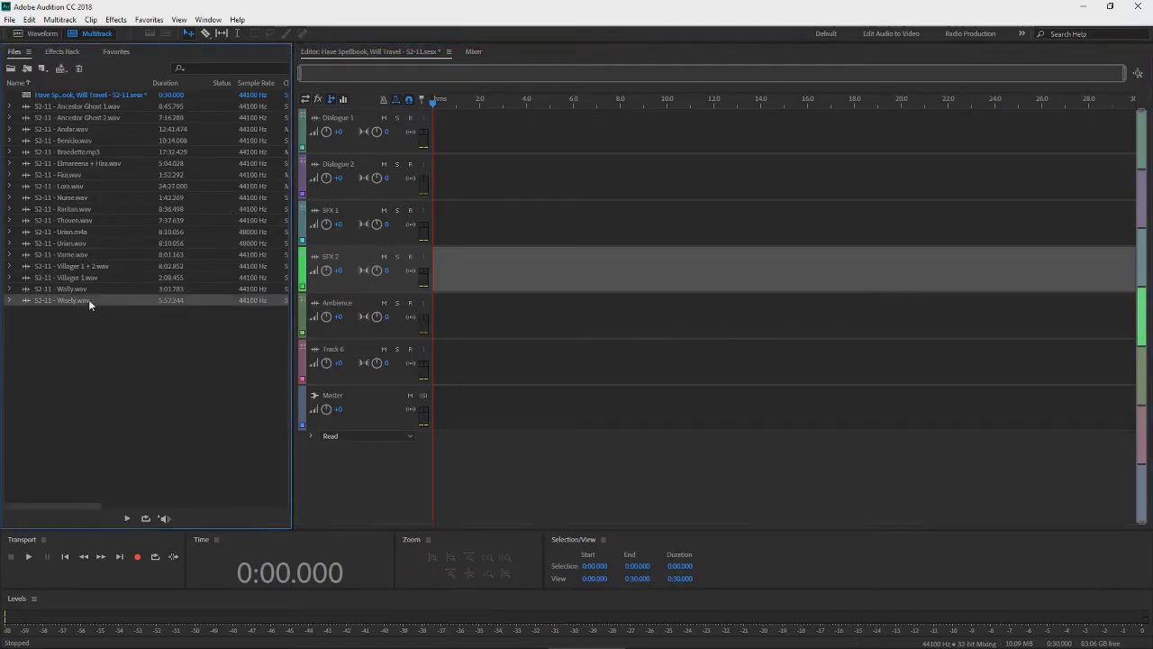
scroll(319, 189, up, 3)
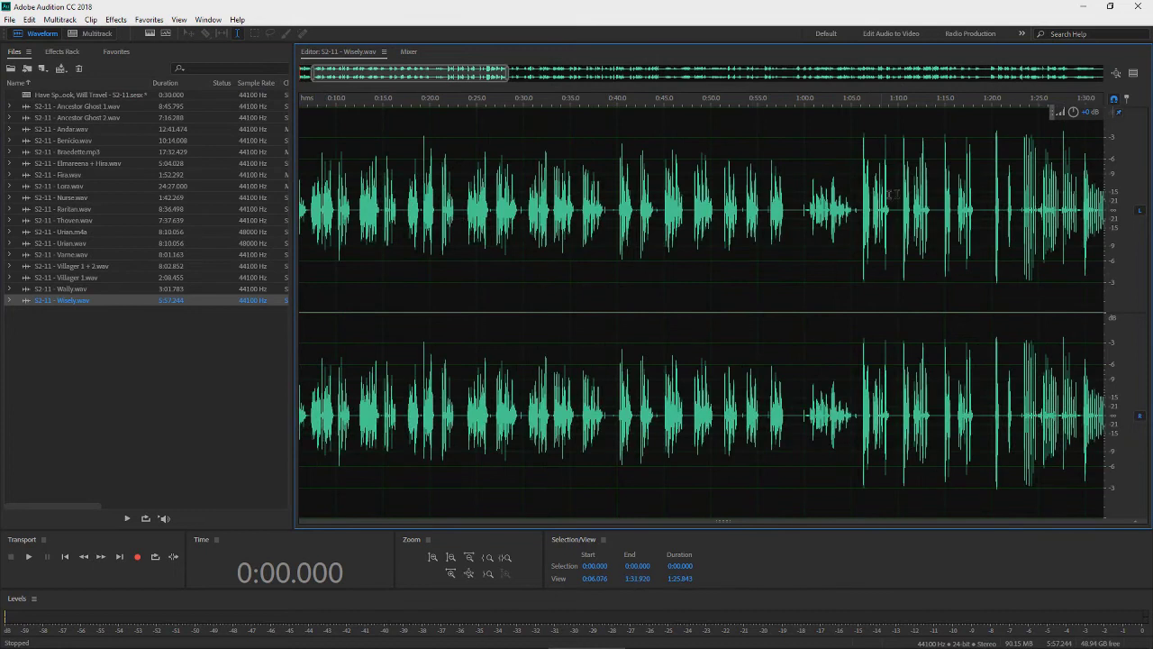
click(862, 192)
key(space)
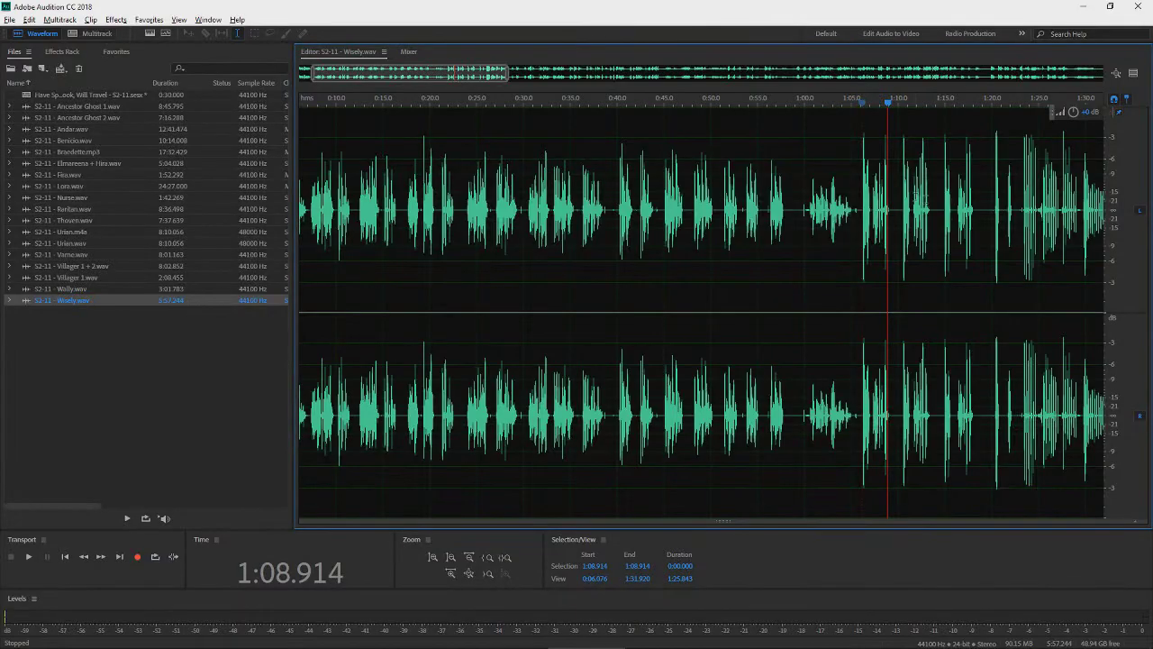
Step: Audition the Wisely takes starting at 1:10.396 and 1:15.000
scroll(944, 200, up, 2)
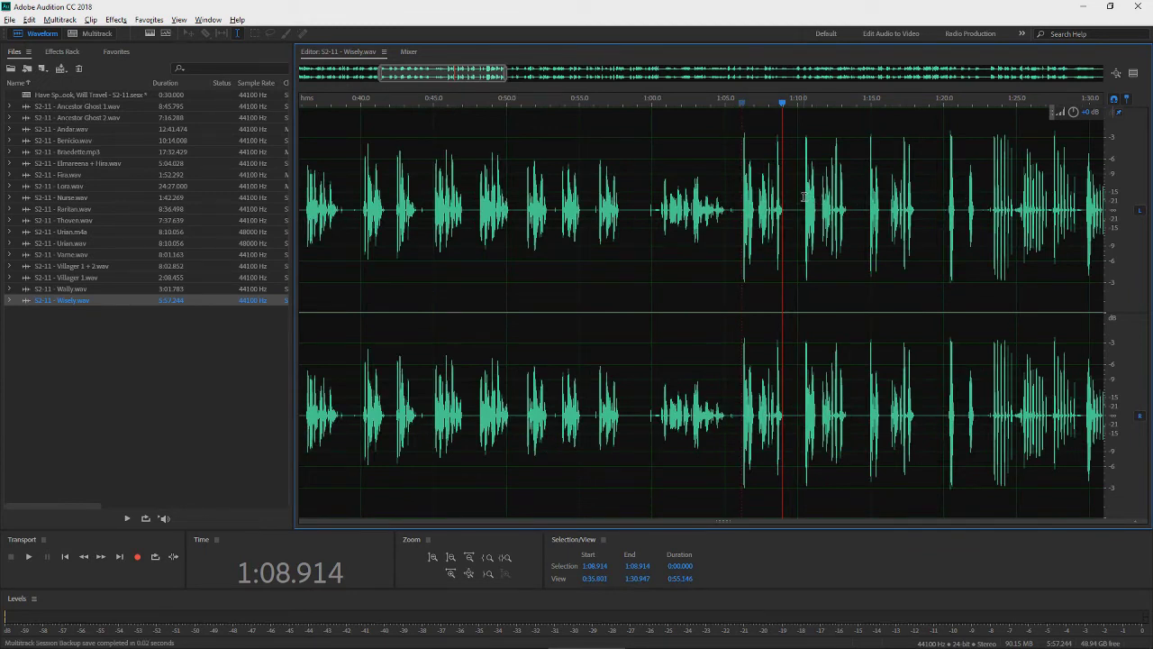
click(803, 196)
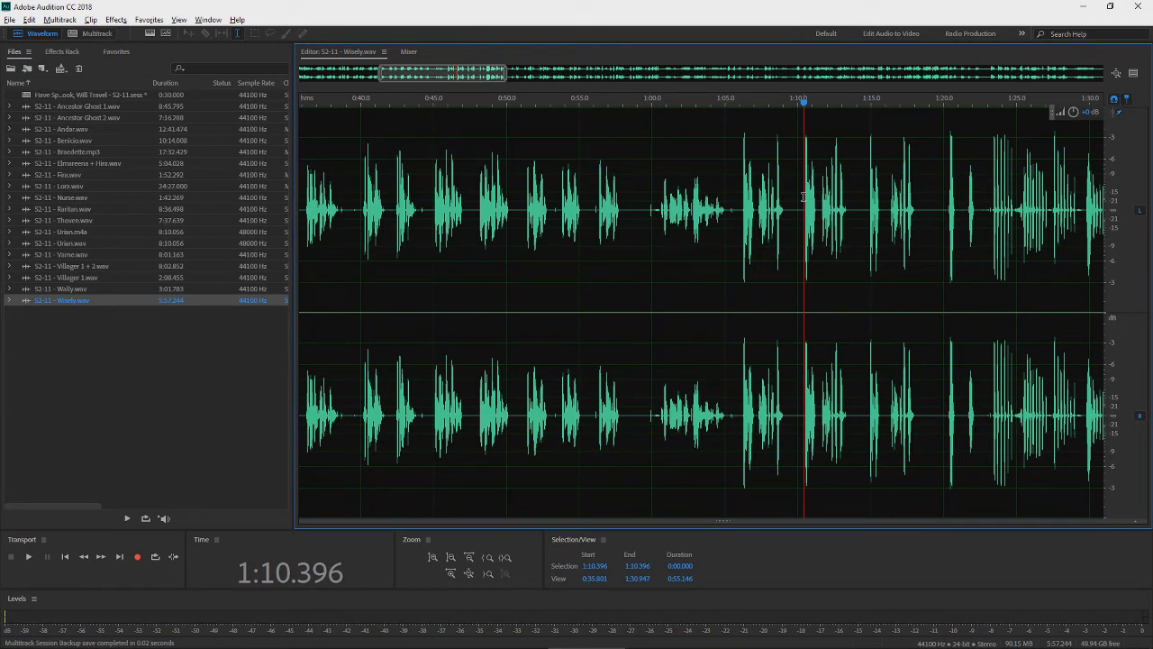
key(space)
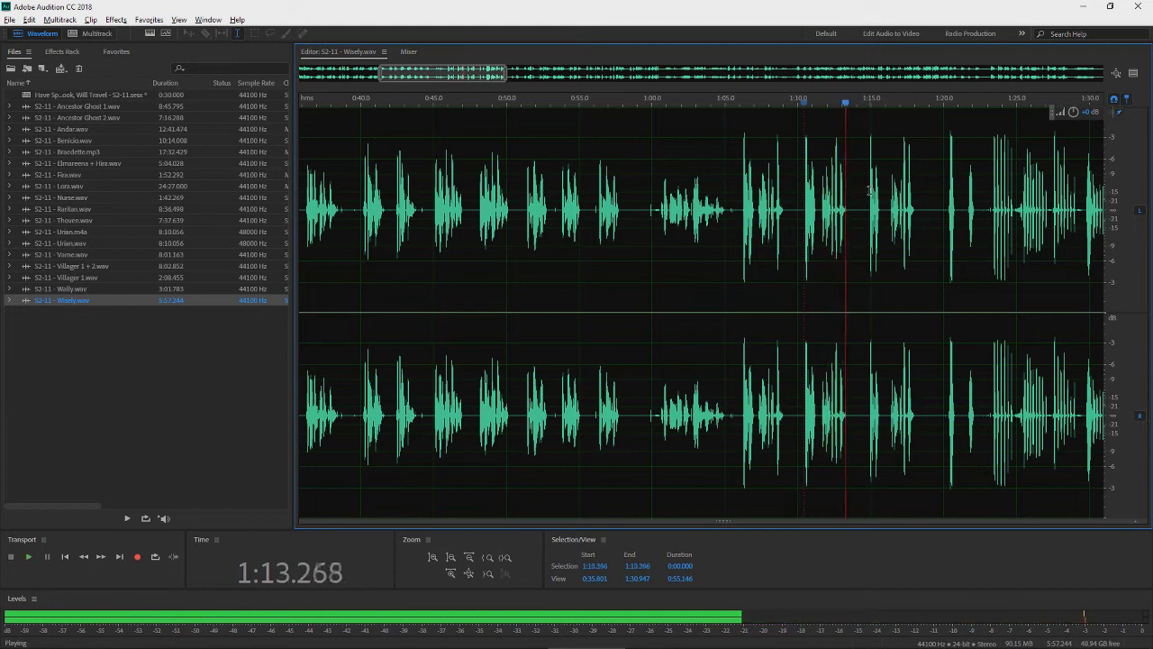
key(space)
click(870, 191)
key(space)
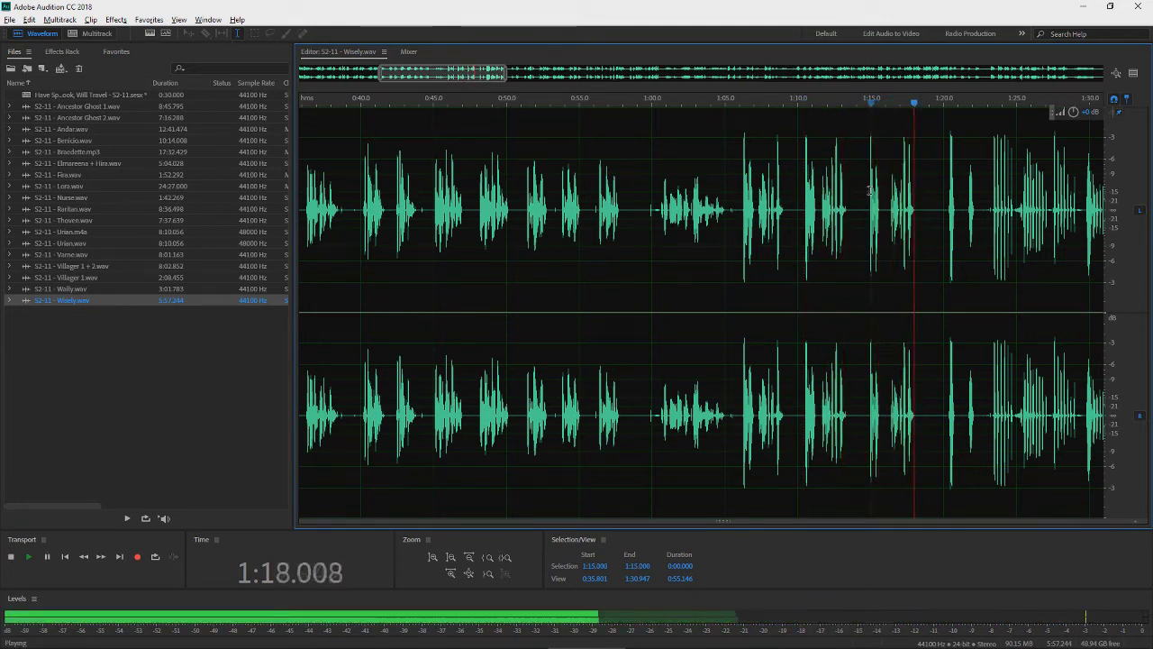
key(space)
Step: Recheck around 1:16.7, then park the playhead at 1:14.556 before the take
click(897, 140)
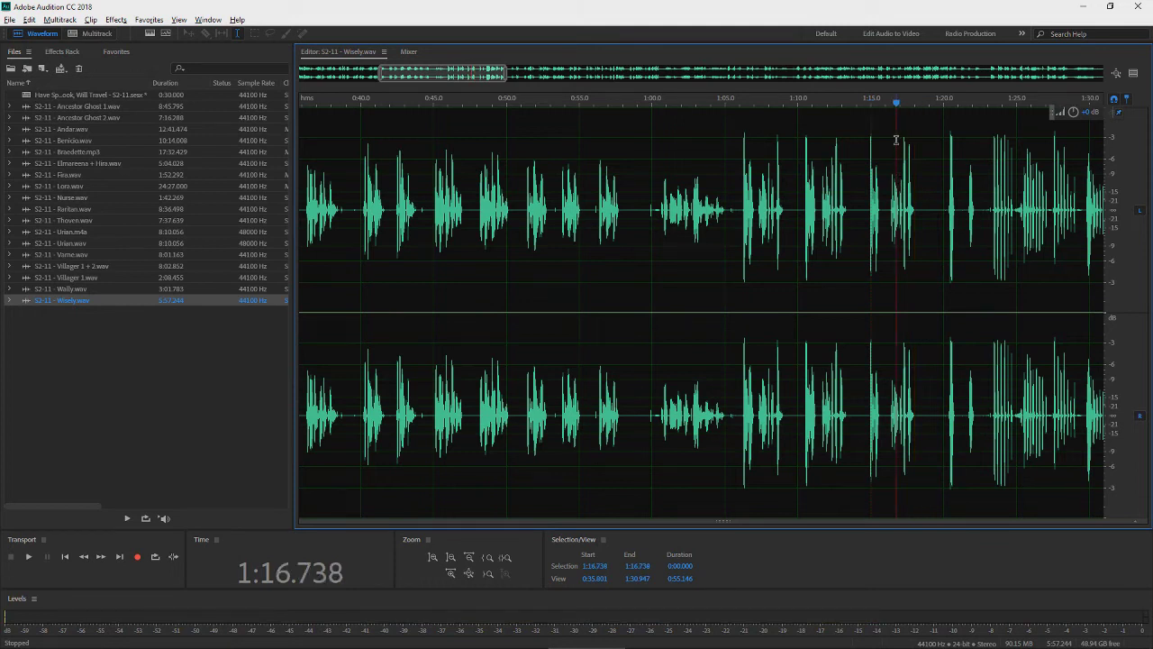
key(space)
key(space)
click(894, 151)
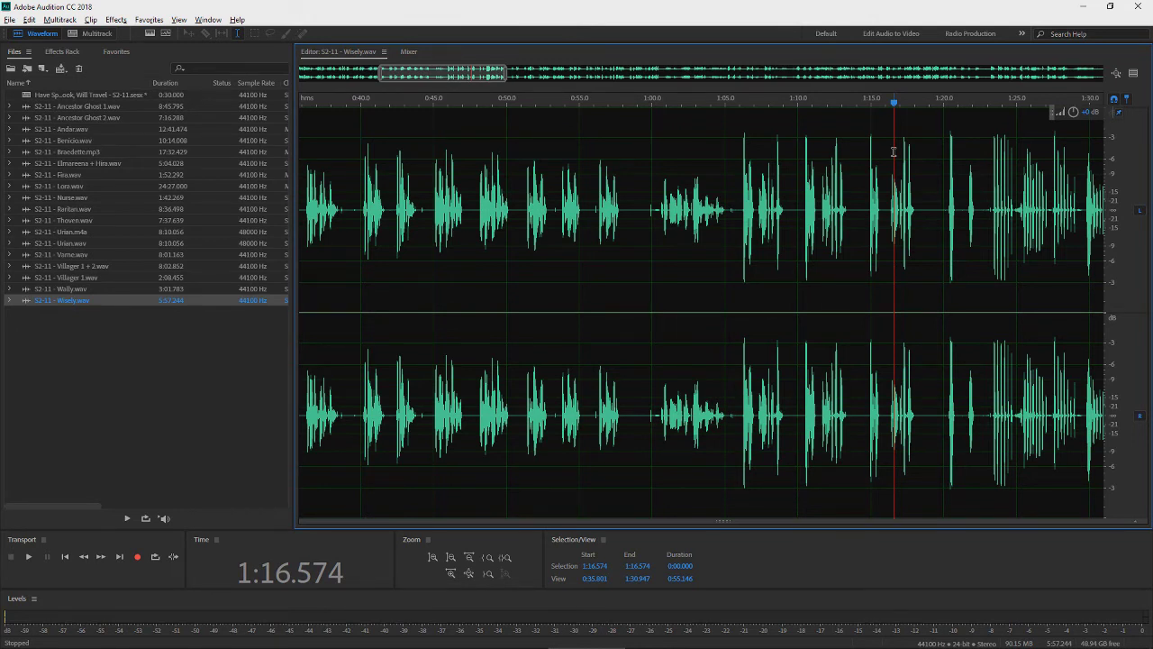
click(864, 192)
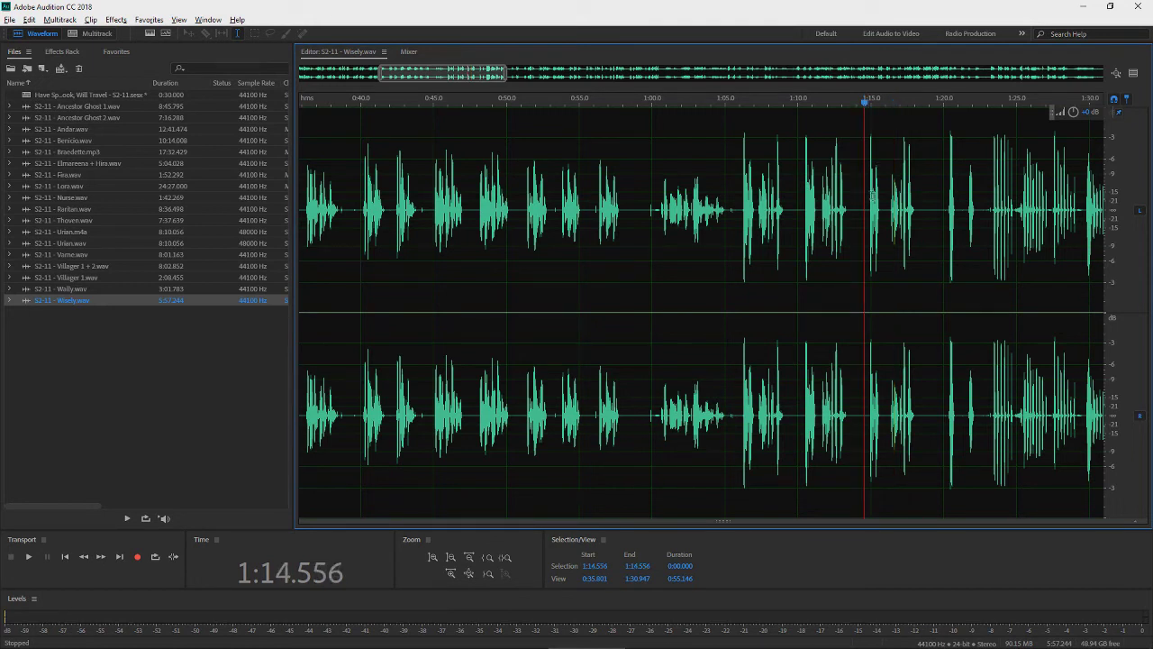
scroll(870, 196, up, 3)
Step: Insert the 1:14.910–1:18.249 Wisely take into 'Have Spellbook, Will Travel - S2-11' and play it
drag(856, 203, 968, 189)
right_click(882, 185)
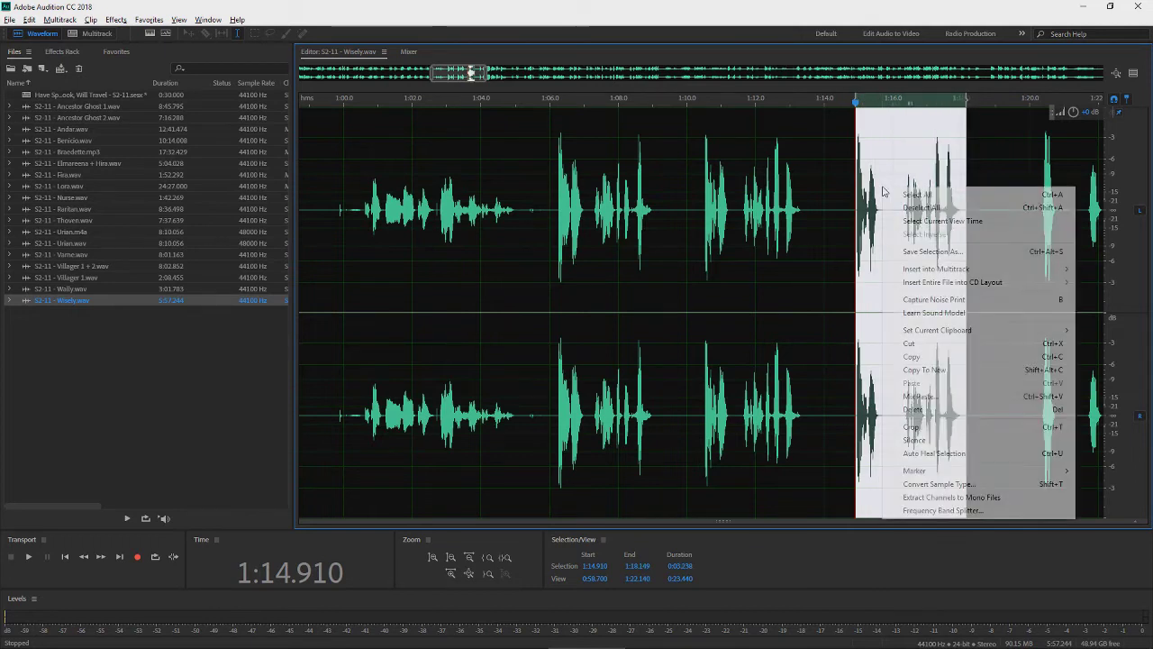
mouse_move(920, 272)
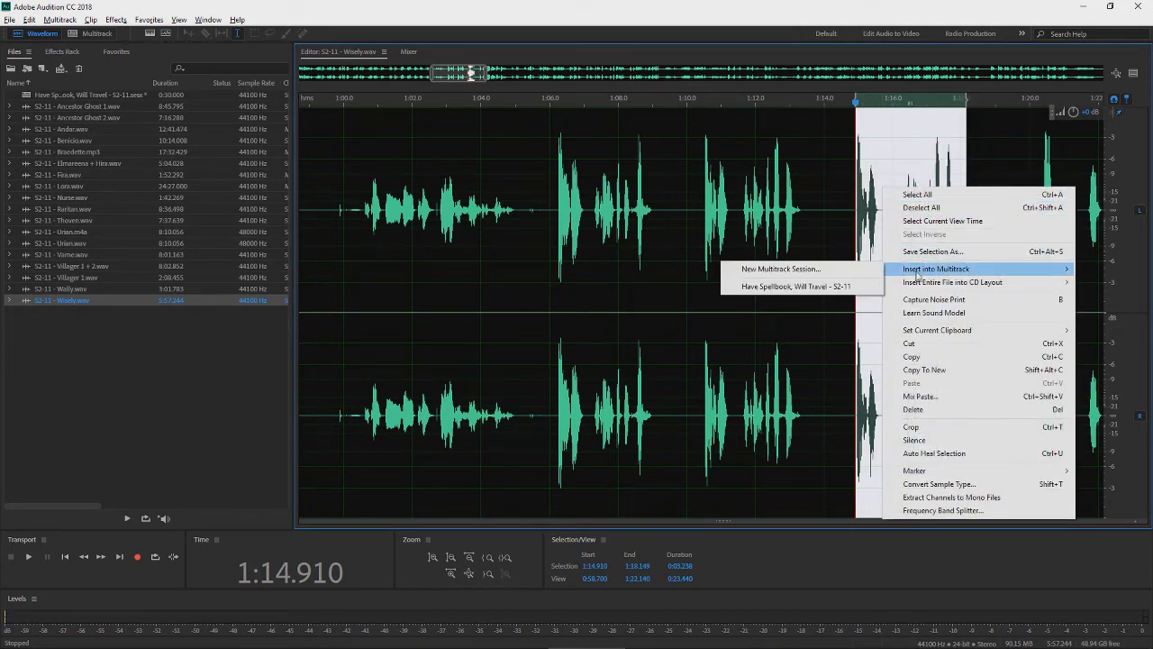
click(842, 286)
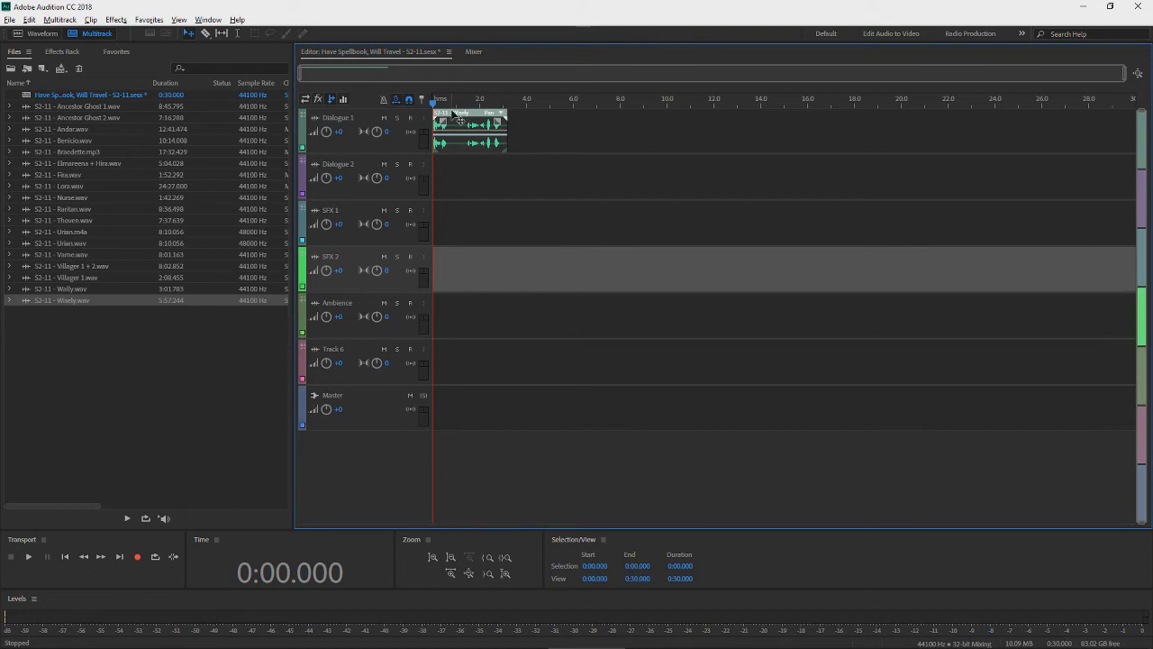
key(space)
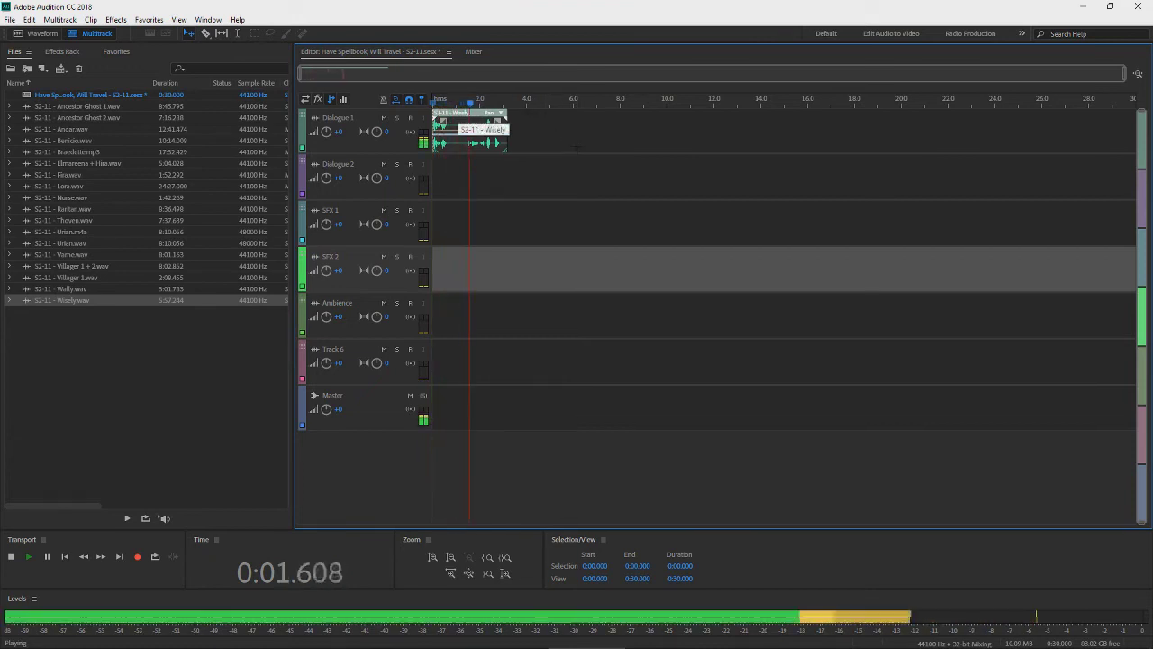
Step: Stop playback, glance at the script, then open Nurse.wav and play it from 0:05.499
key(space)
key(alt+Tab)
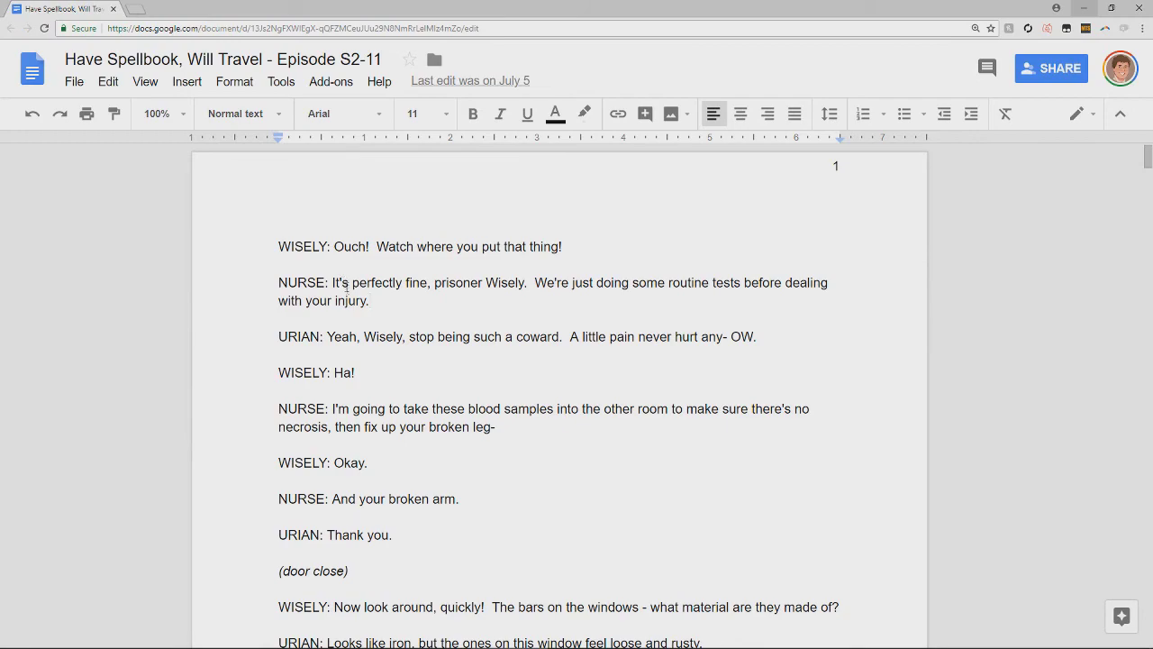
key(alt+Tab)
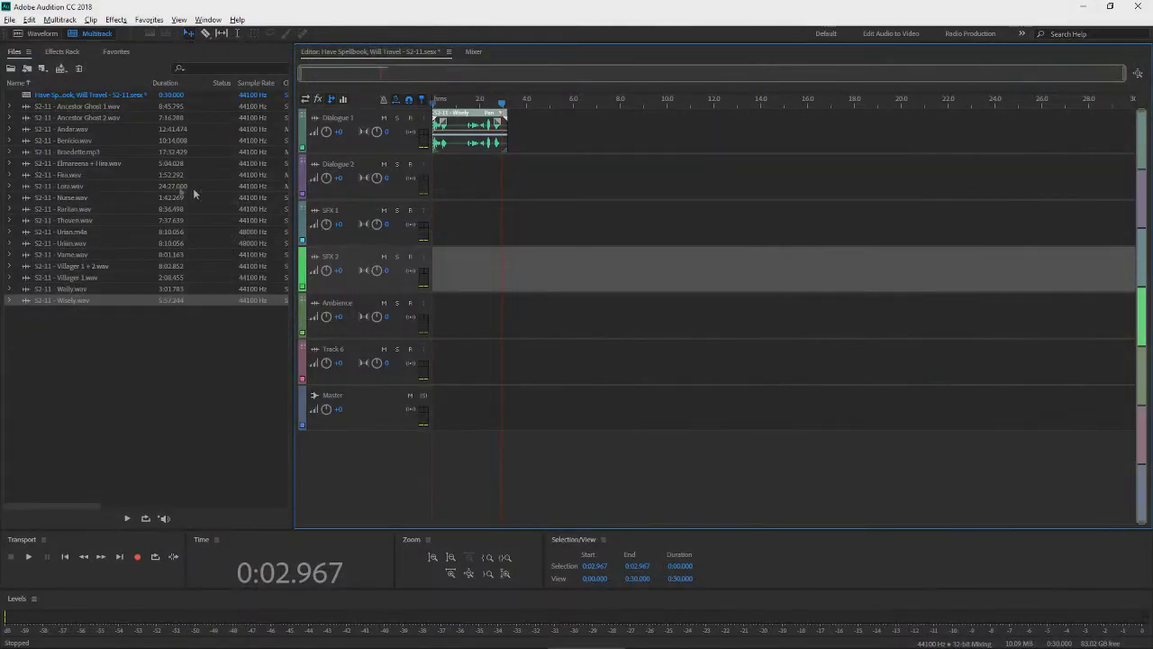
double_click(95, 195)
click(343, 207)
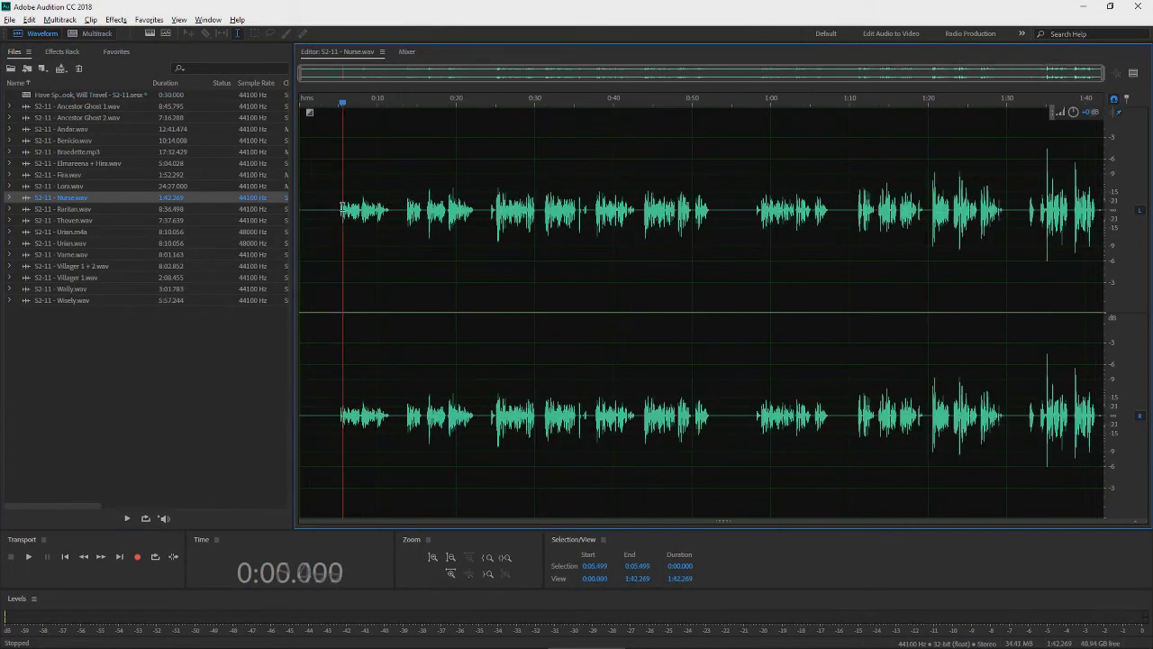
key(space)
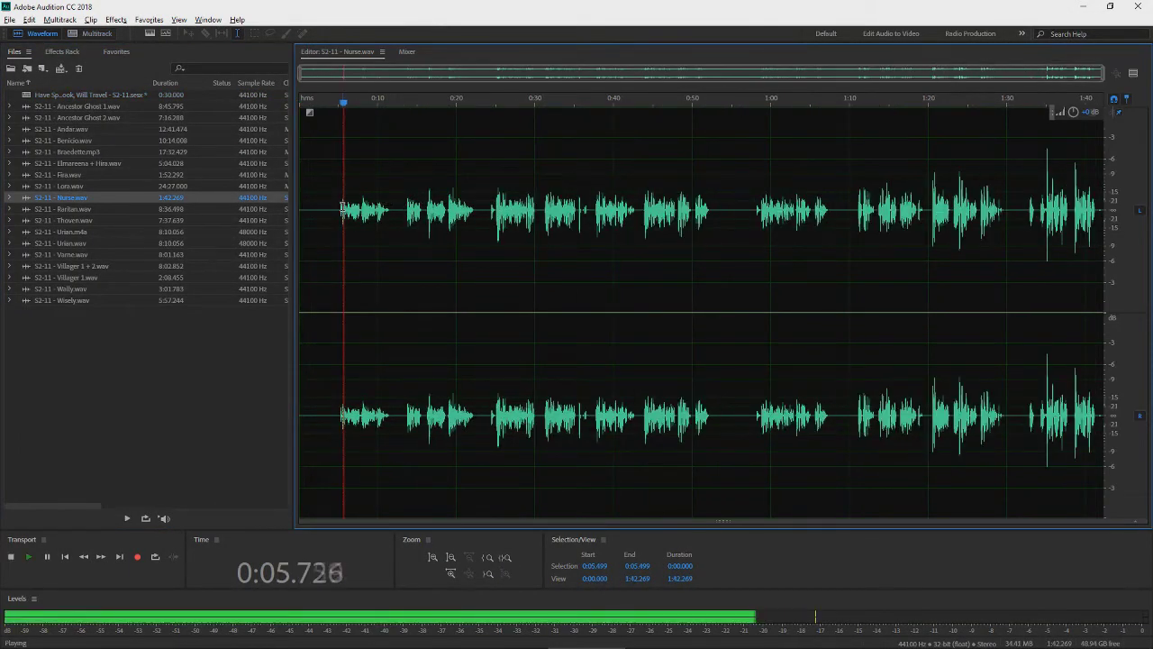
Step: Skip ahead through the Nurse take to 0:13.728 and 0:25, then stop
scroll(408, 200, up, 2)
click(408, 203)
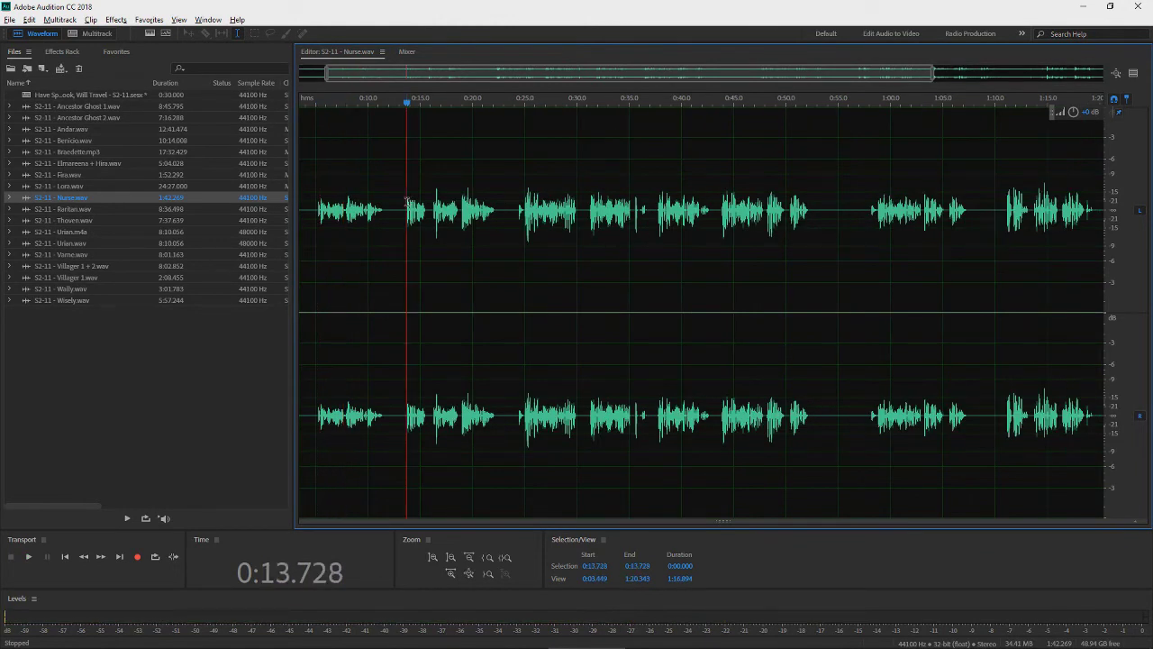
click(522, 207)
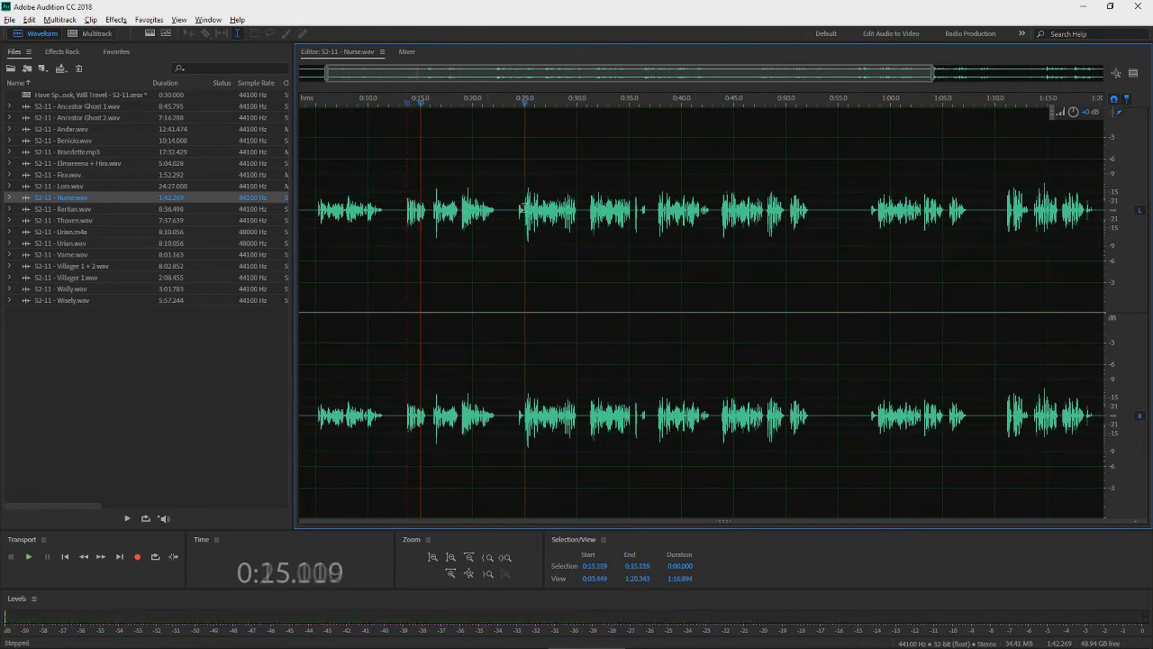
key(space)
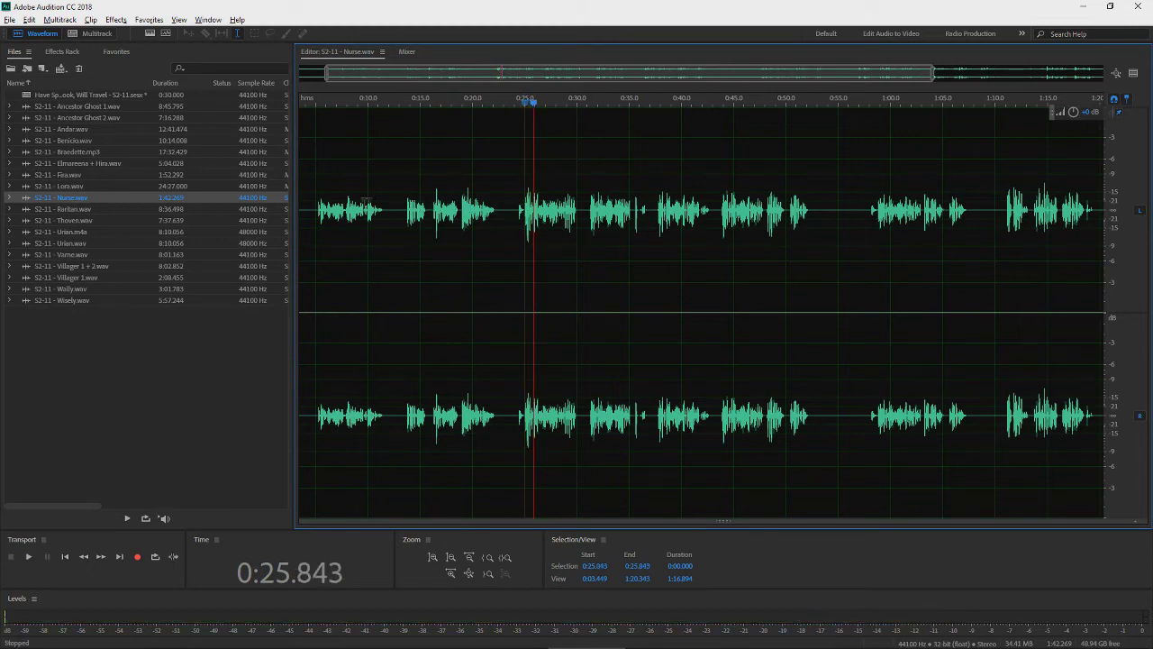
Step: Select the Nurse line 0:05.262–0:11.682 and place it on Dialogue 1 after the Wisely clip
click(317, 207)
scroll(317, 208, up, 3)
drag(318, 209, 476, 224)
key(0)
drag(587, 251, 540, 112)
click(495, 100)
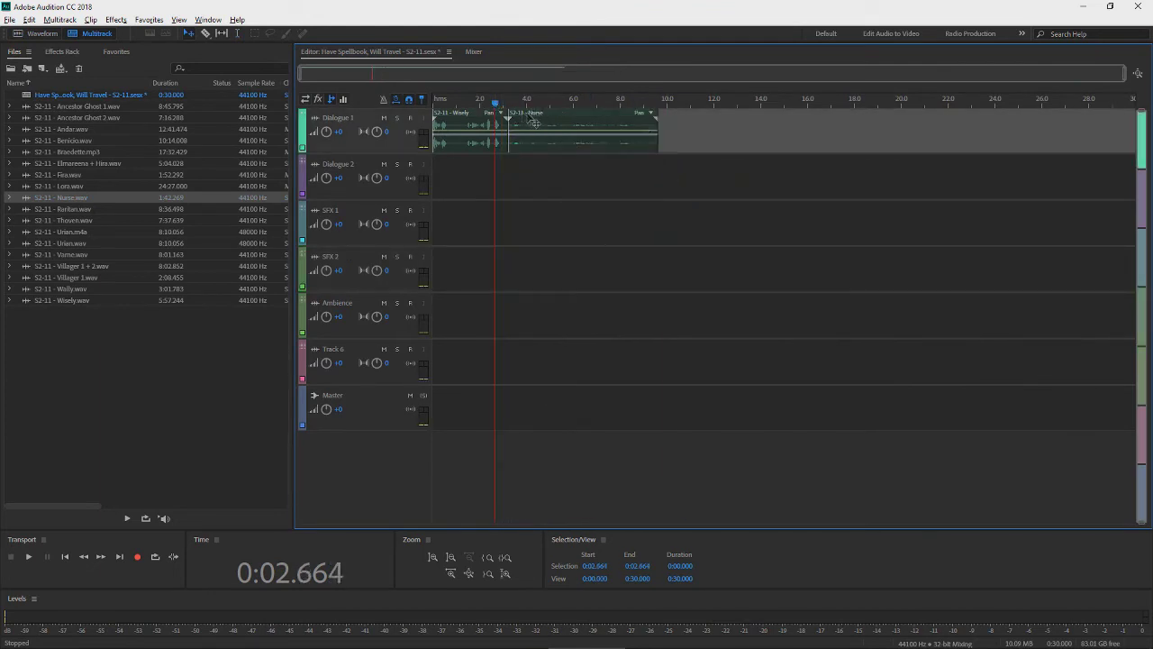
key(space)
key(space)
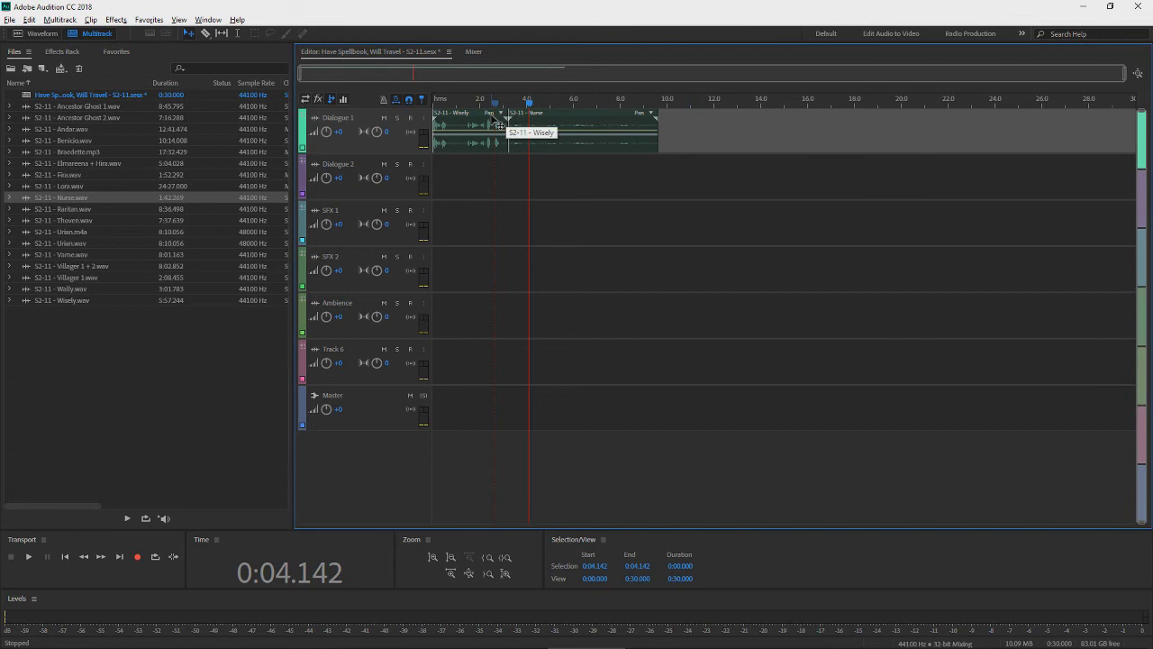
click(659, 102)
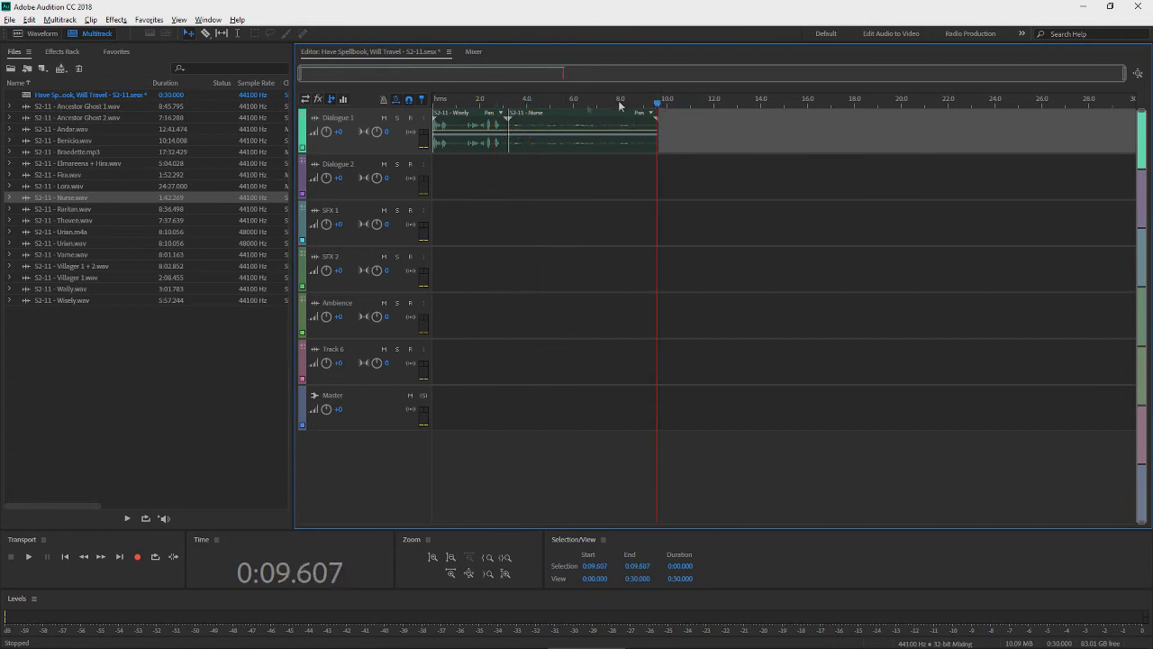
click(521, 119)
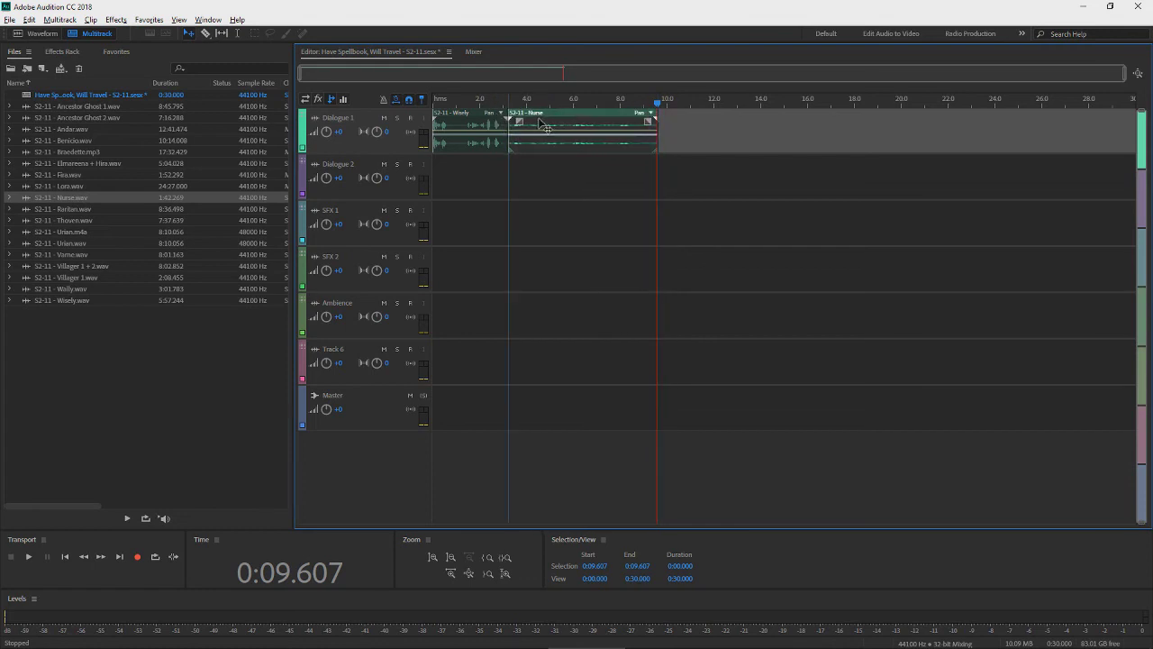
click(543, 129)
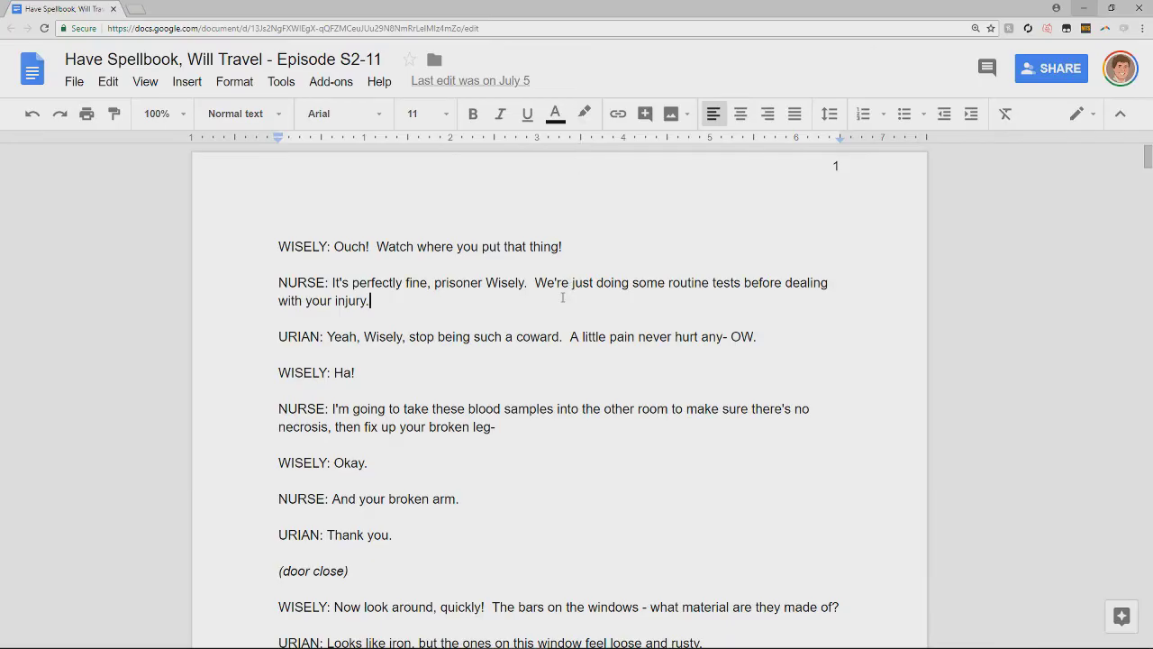
scroll(565, 296, down, 7)
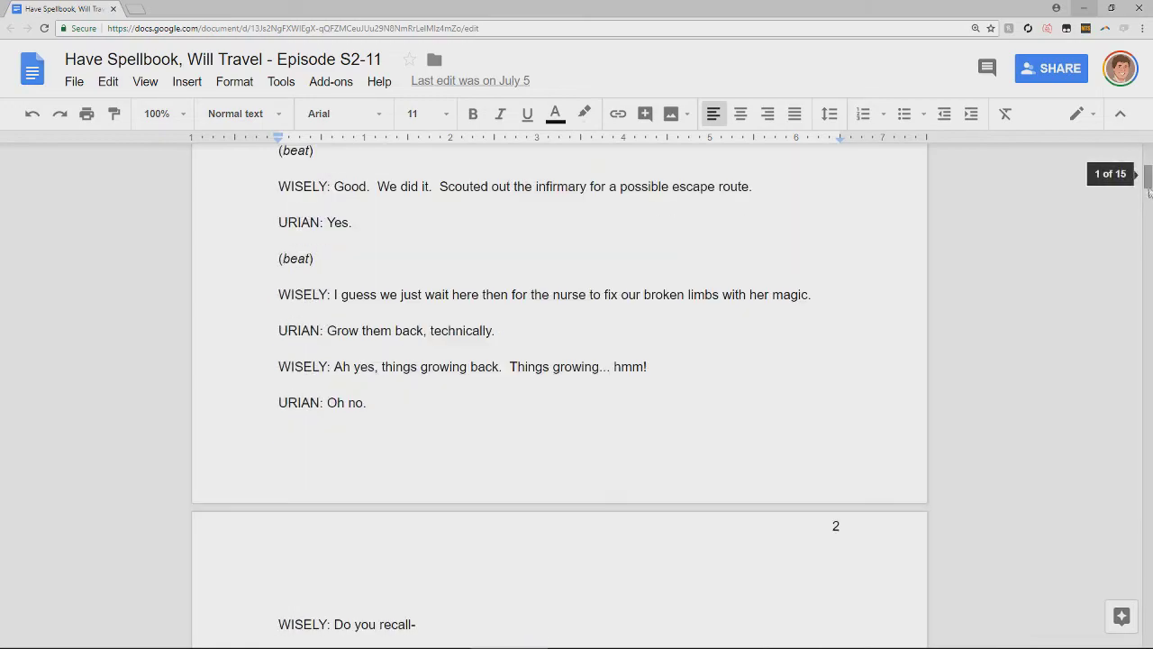
drag(1148, 176, 1149, 623)
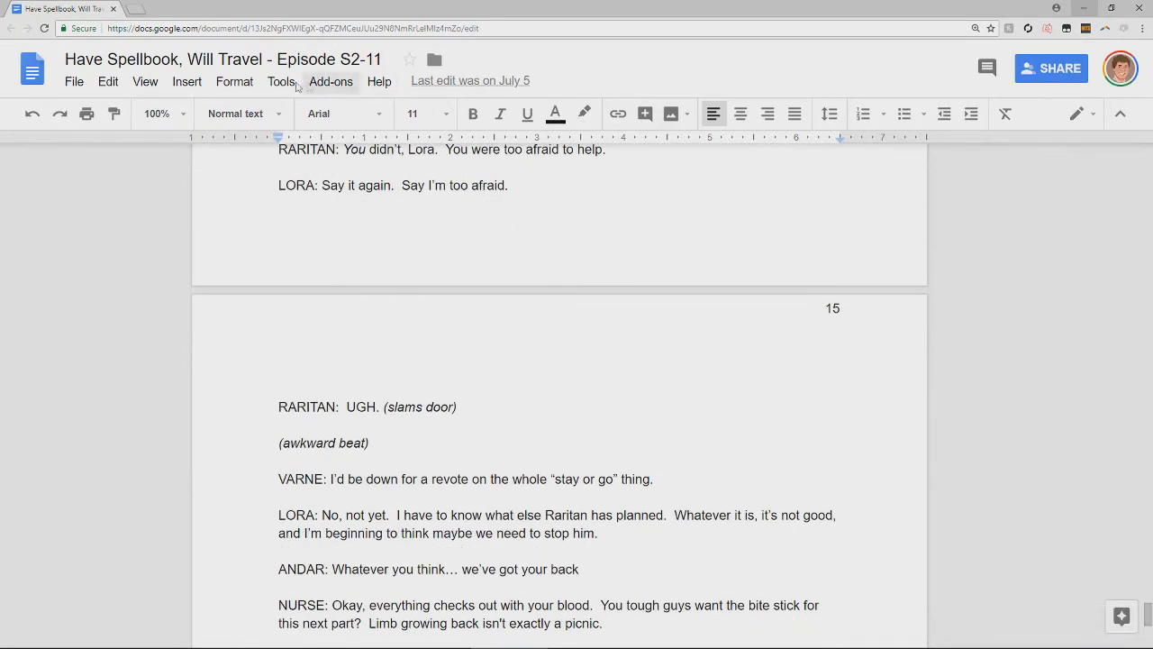
click(281, 81)
click(311, 129)
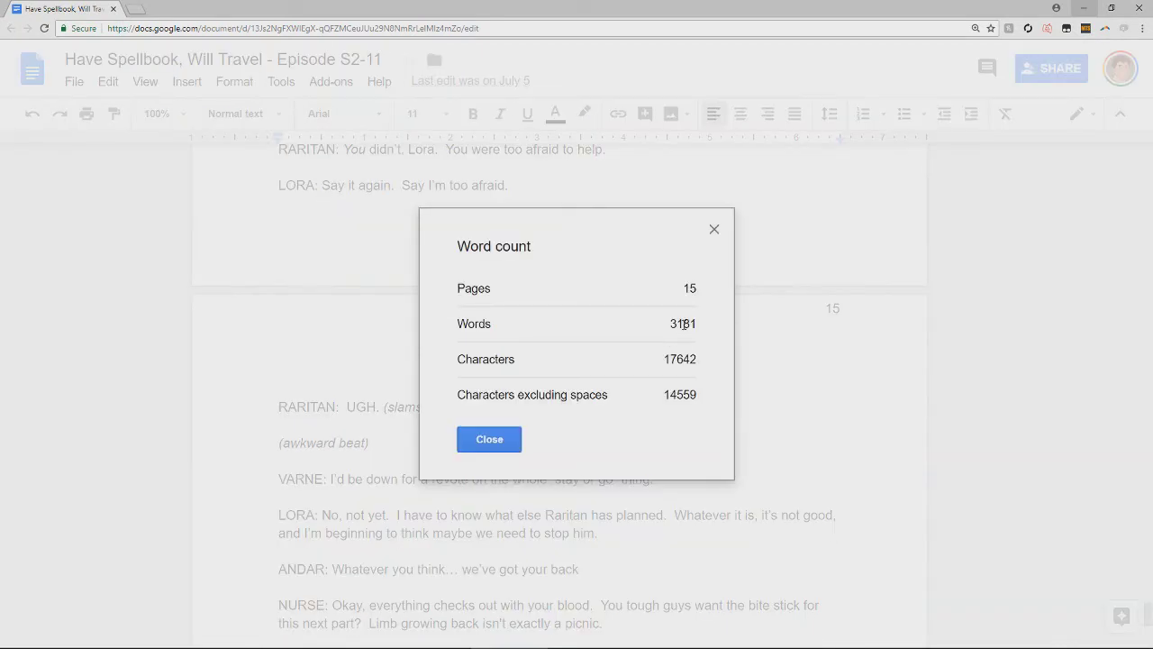
click(509, 439)
scroll(525, 428, down, 5)
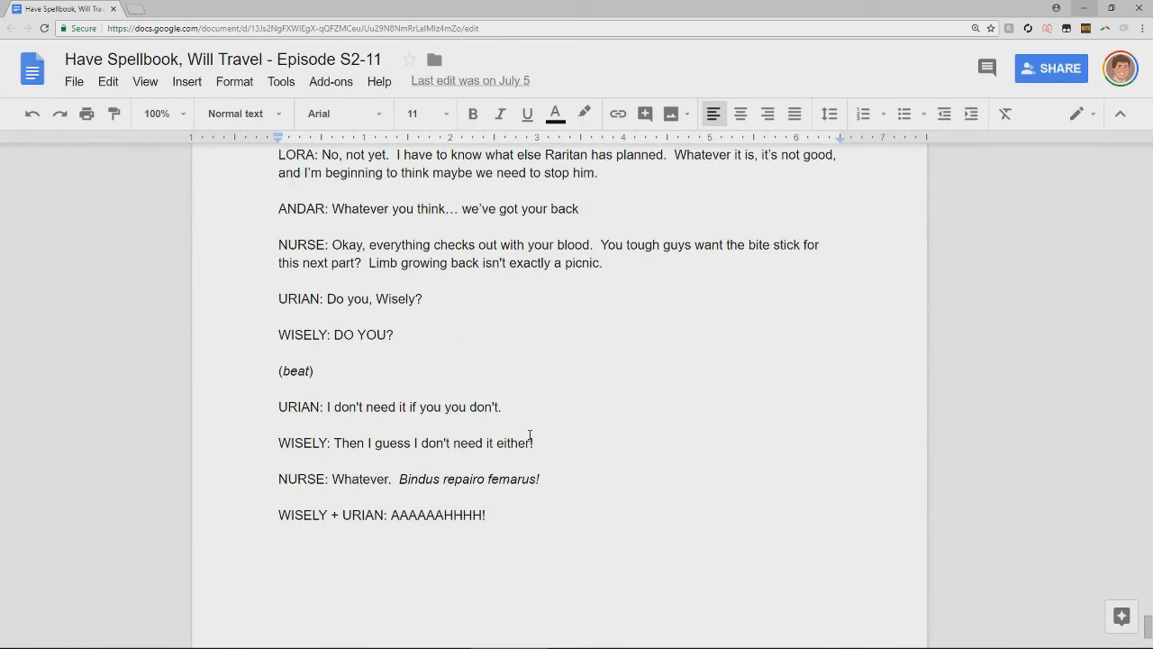
drag(1149, 629, 1148, 157)
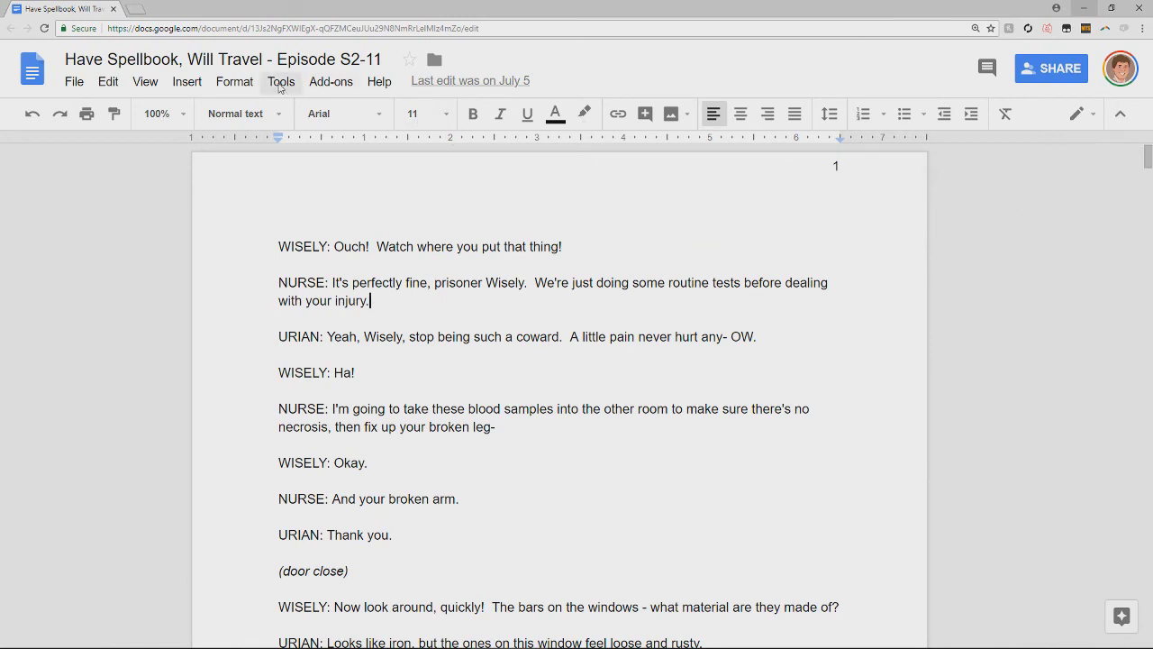
Step: Open and dismiss the Tools menu twice, then scroll through the script
click(279, 85)
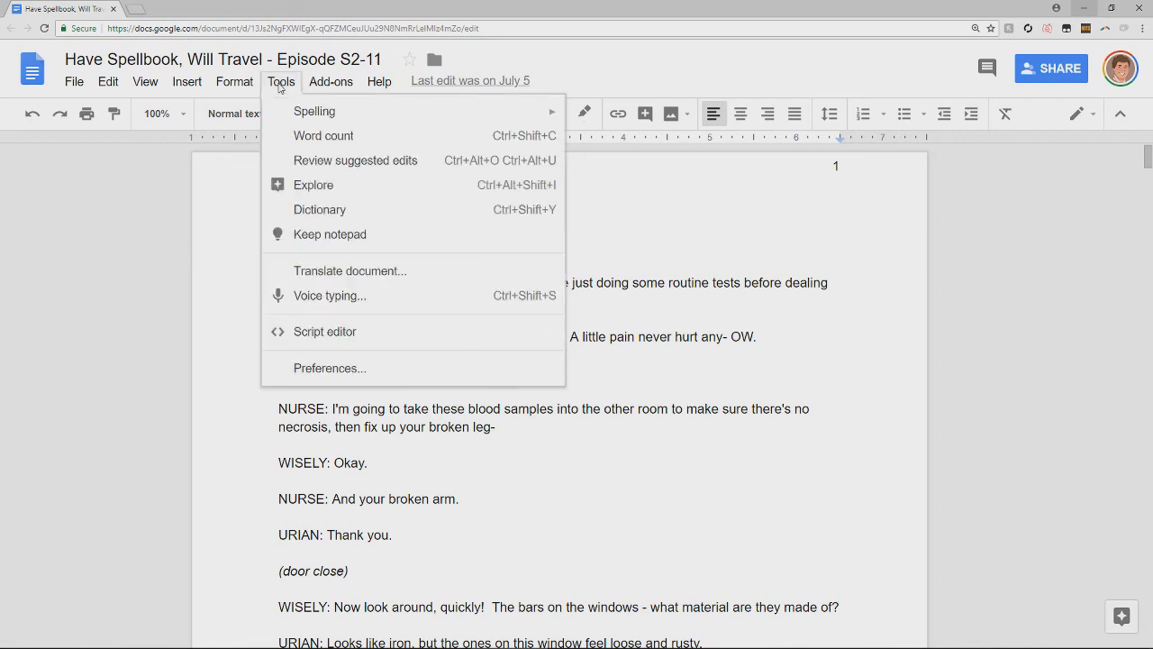
click(279, 85)
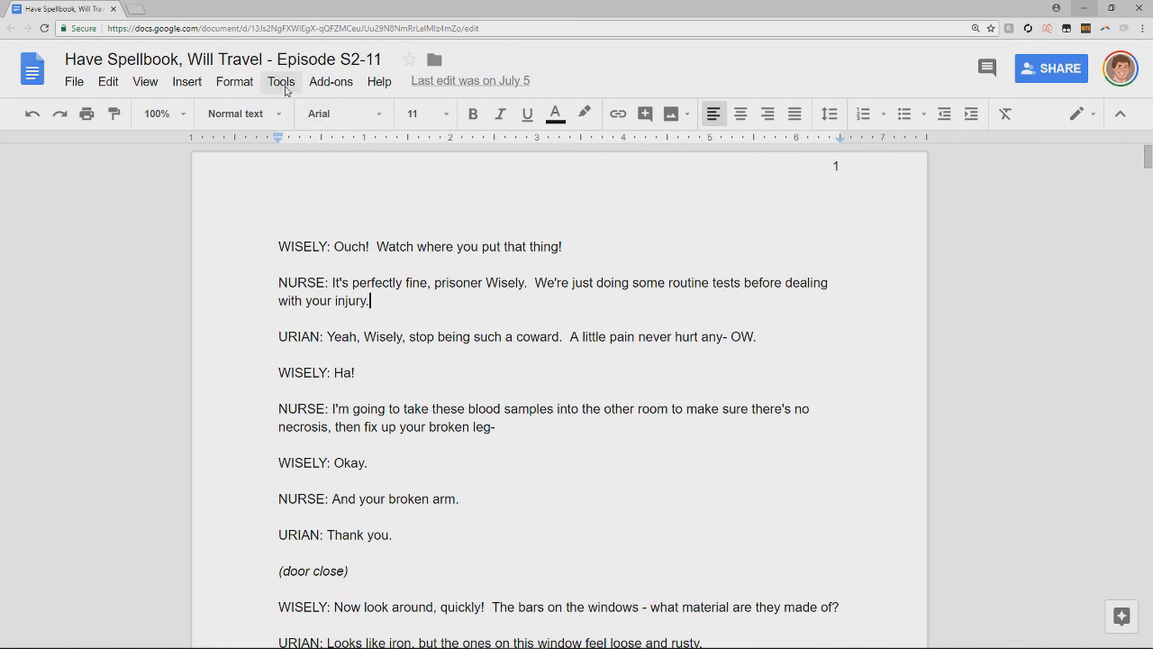
click(282, 86)
click(282, 86)
scroll(629, 353, down, 3)
scroll(623, 357, down, 6)
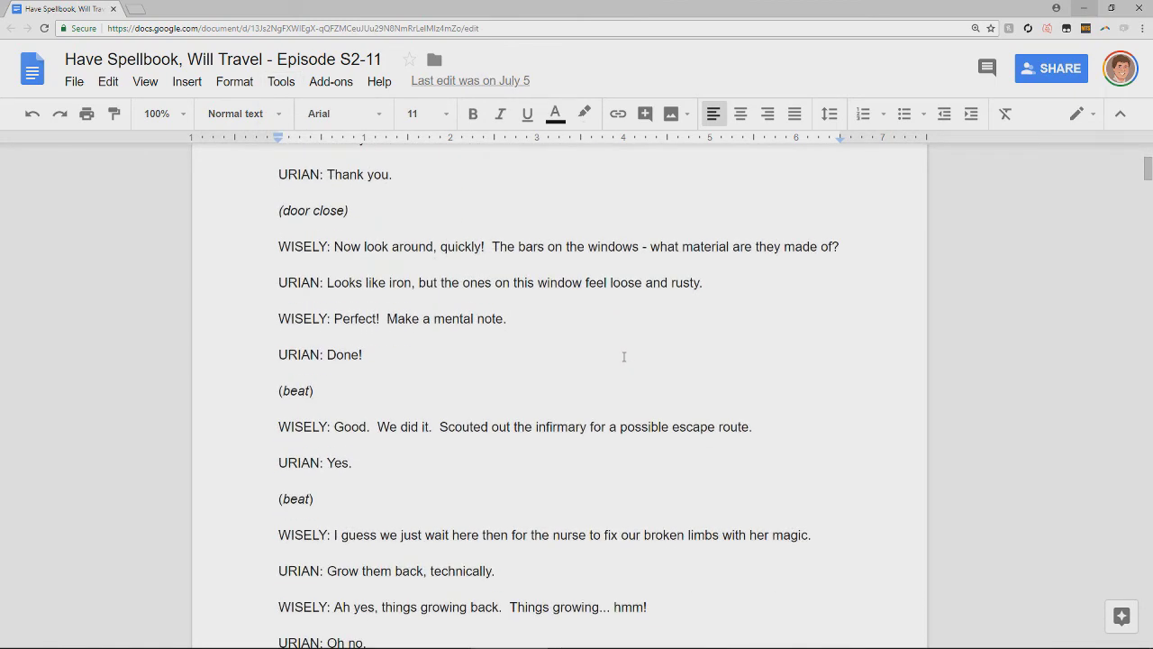
scroll(616, 349, down, 2)
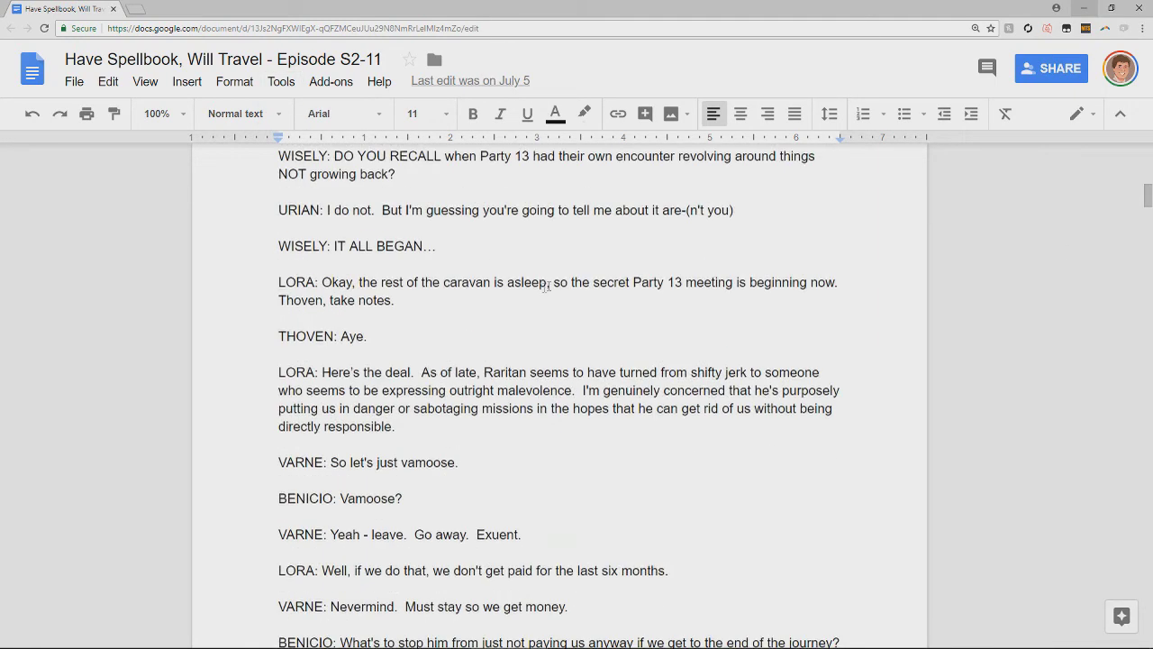
scroll(448, 289, up, 7)
Step: Click through the lines after (beat), URIAN: UGH. and THOVEN: Aye., skim further, and return to Audition
click(290, 318)
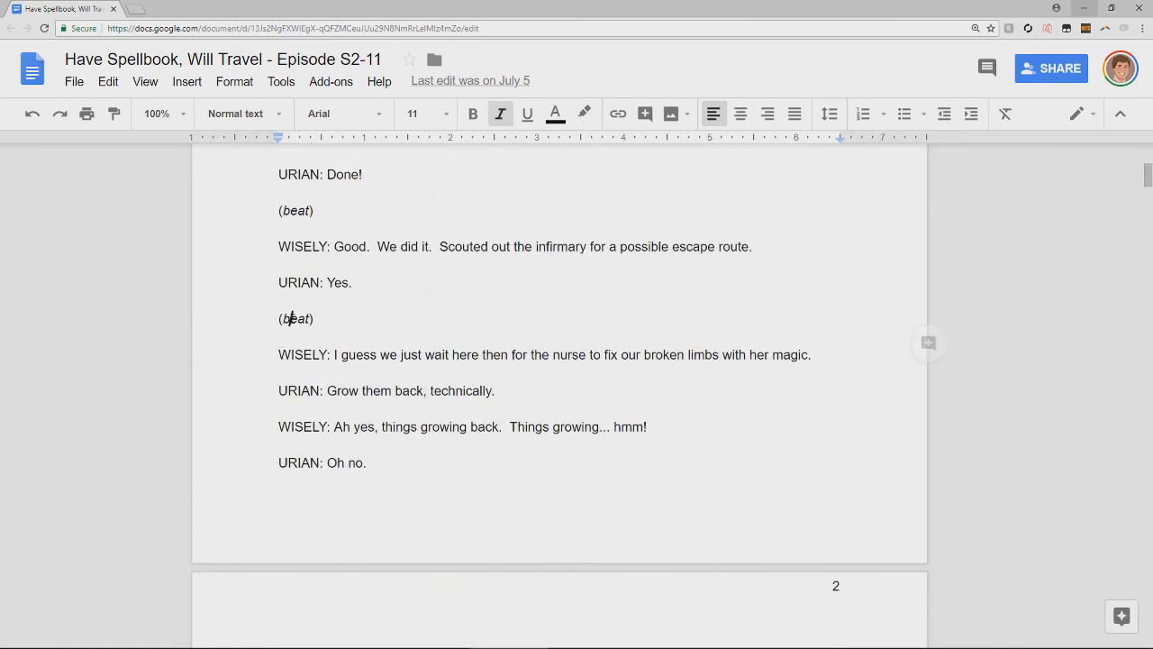
double_click(366, 337)
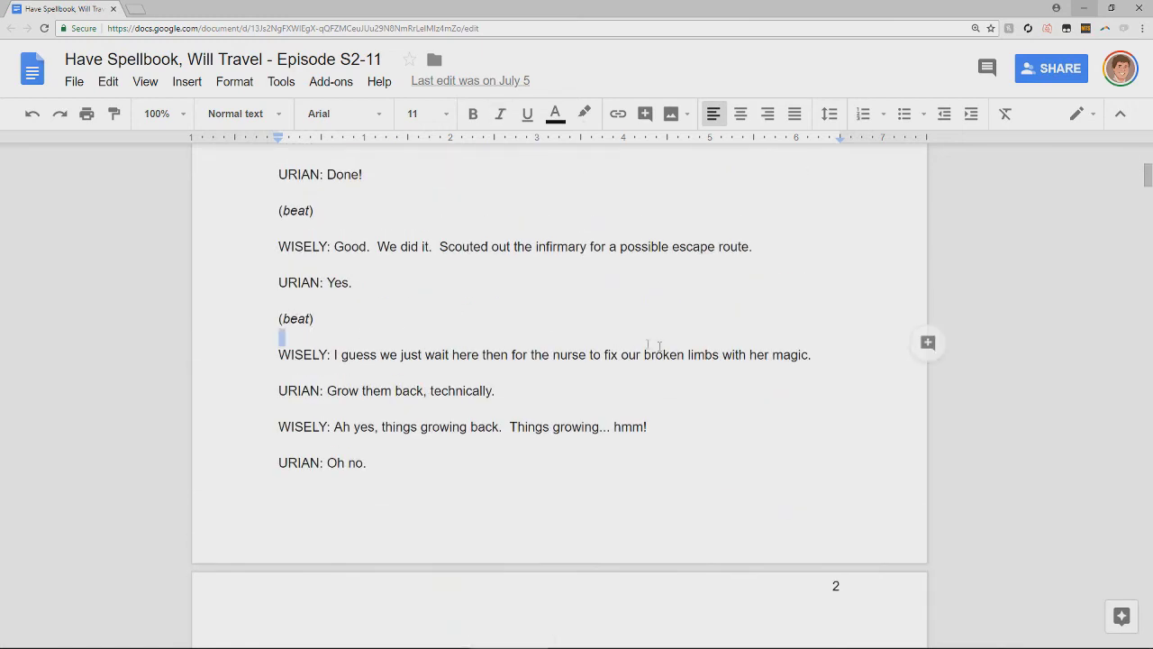
scroll(657, 345, down, 4)
double_click(657, 356)
scroll(656, 356, down, 3)
double_click(657, 358)
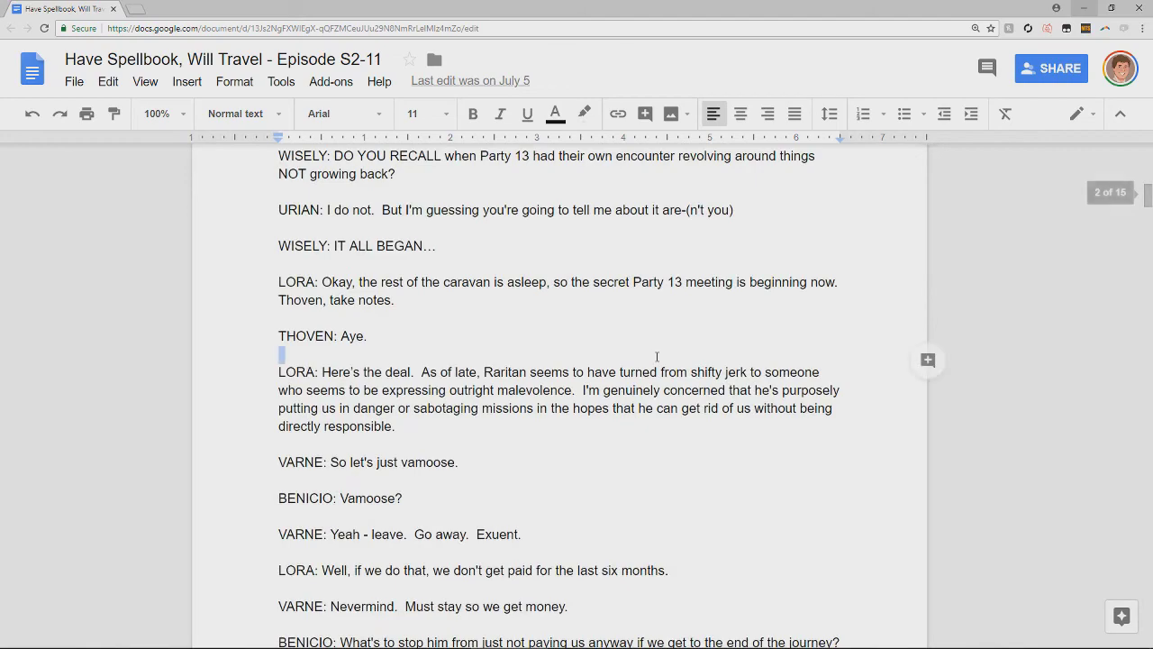
scroll(657, 351, down, 5)
scroll(658, 345, down, 11)
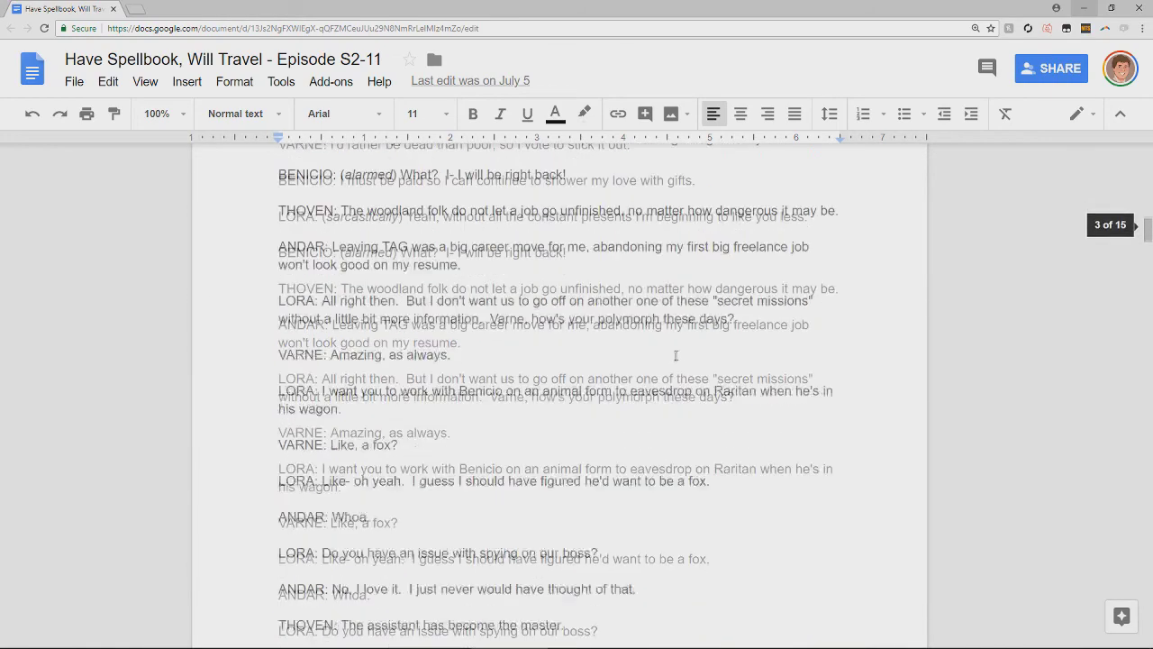
scroll(676, 355, down, 4)
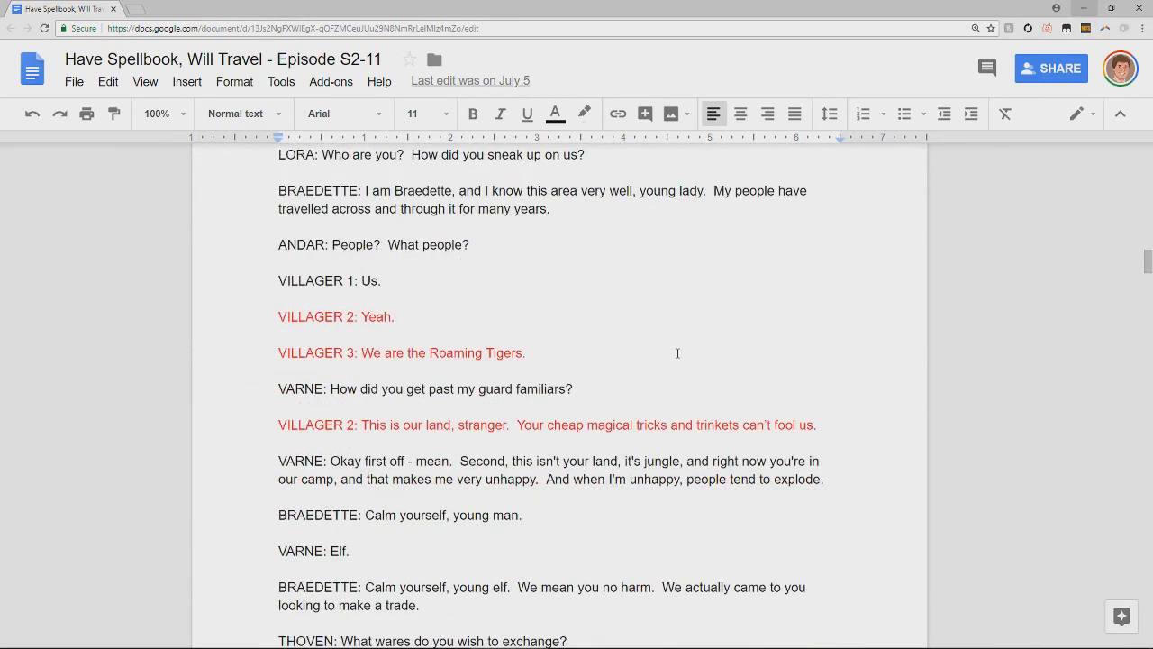
scroll(677, 352, down, 3)
scroll(677, 352, down, 8)
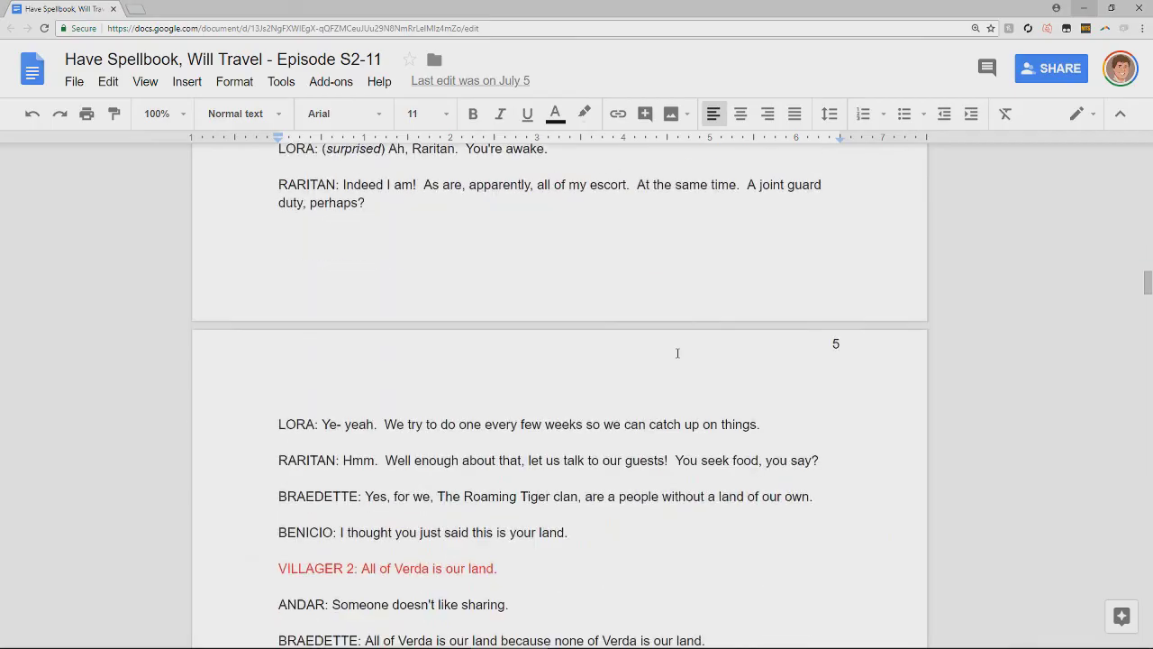
key(alt+Tab)
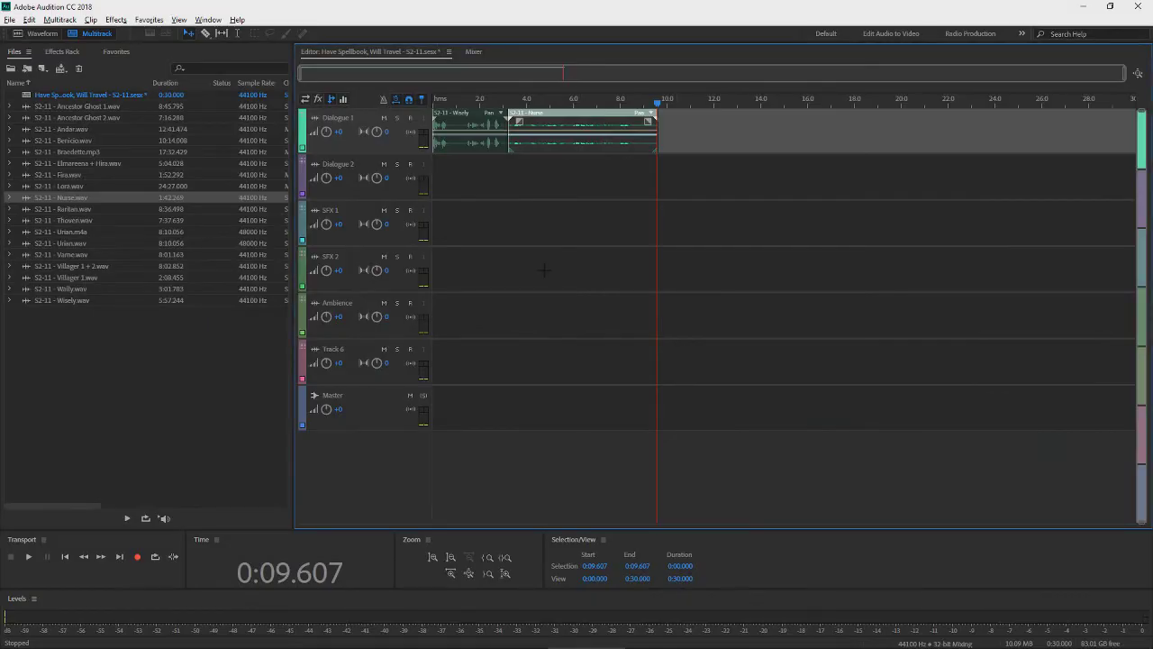